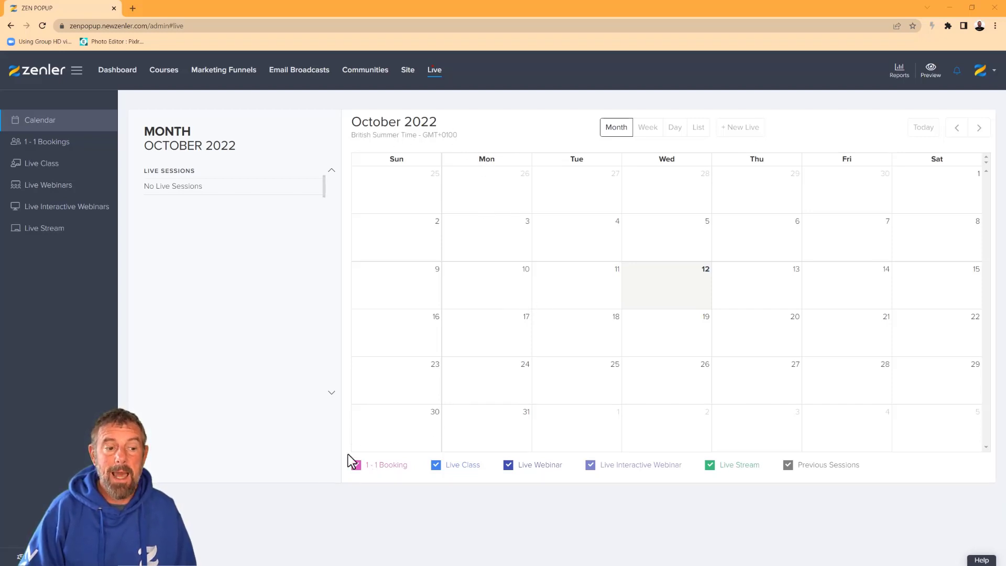
Create a new 1 - 1 booking with the topic "1 - 1 Booking a great new feature".
{"action": "left_click", "coordinate": [49, 142]}
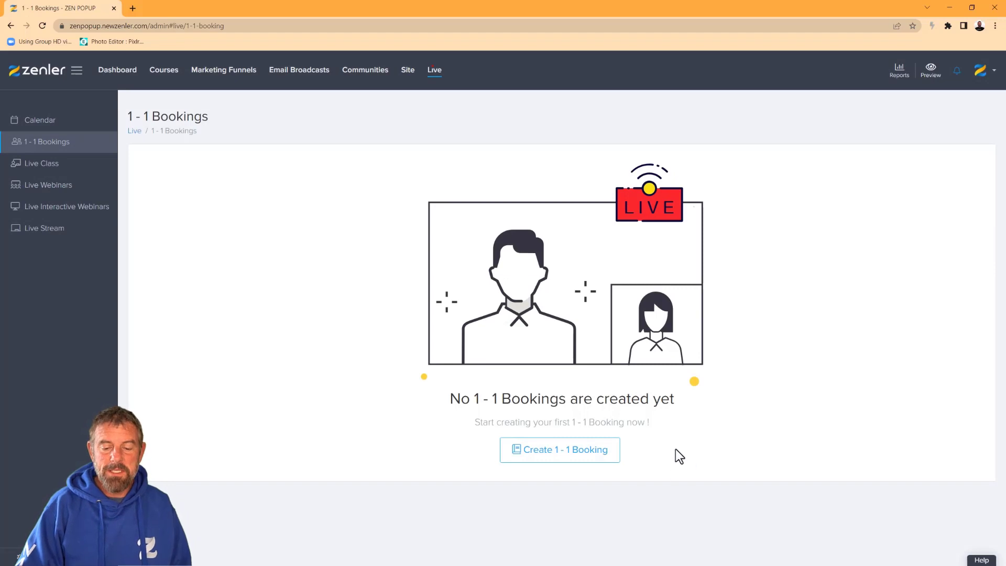
{"action": "left_click", "coordinate": [577, 454]}
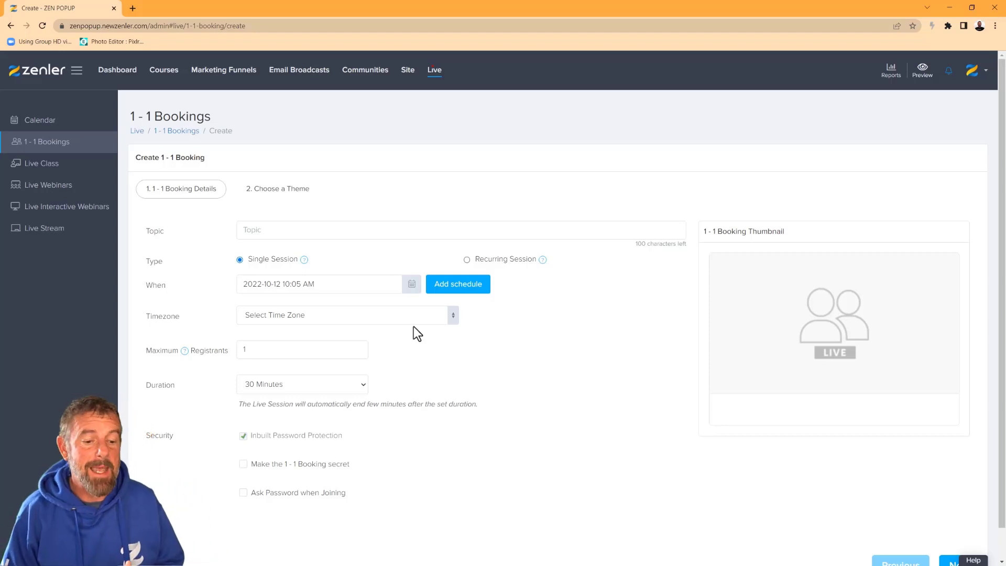
{"action": "mouse_move", "coordinate": [852, 356]}
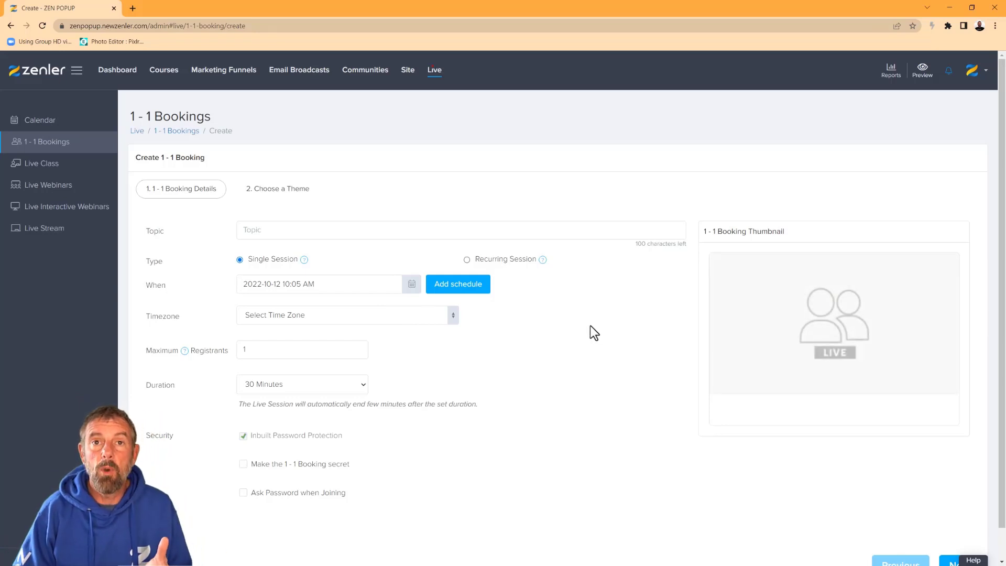
{"action": "left_click", "coordinate": [263, 231]}
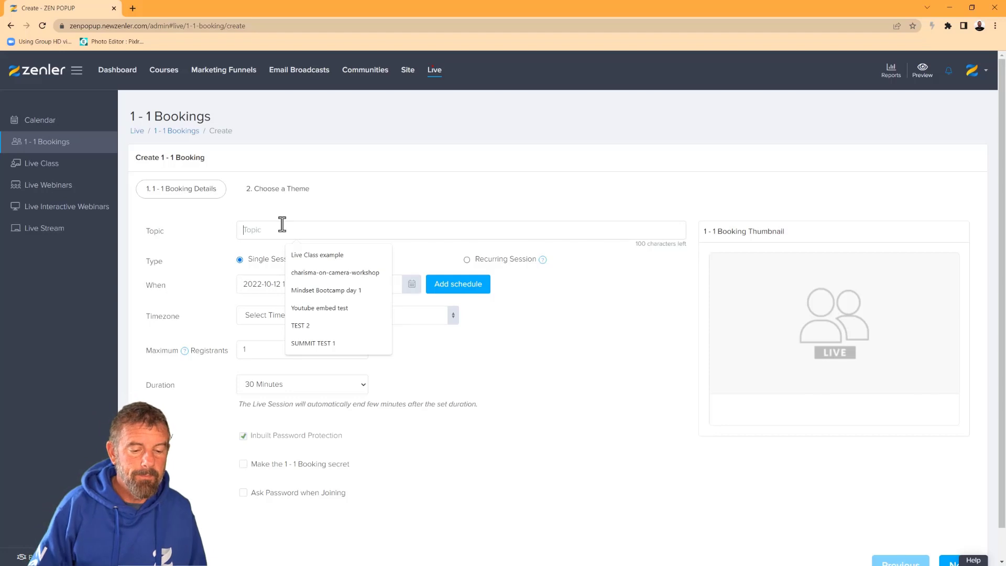
{"action": "type", "text": "1 "}
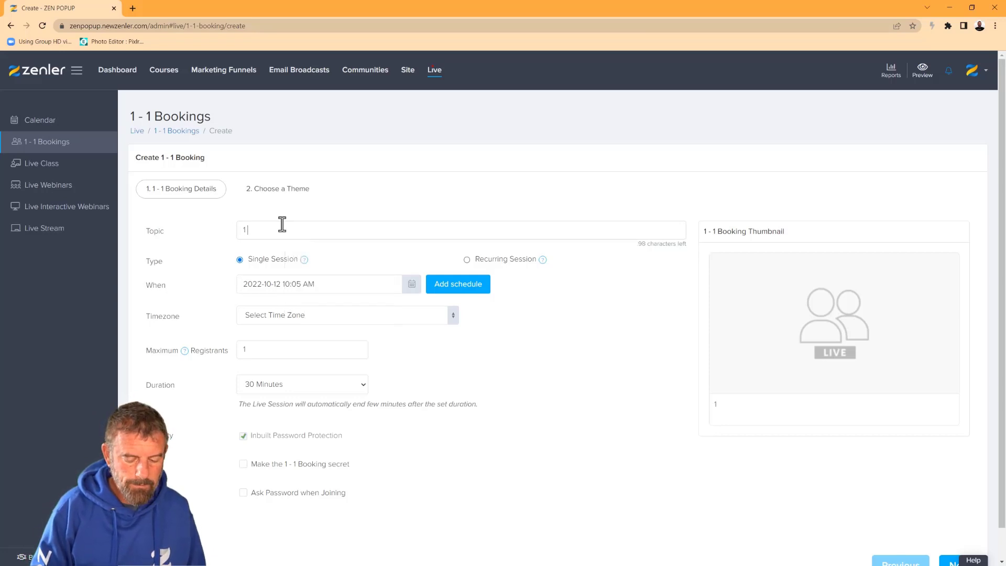
{"action": "type", "text": "- 1 Boo"}
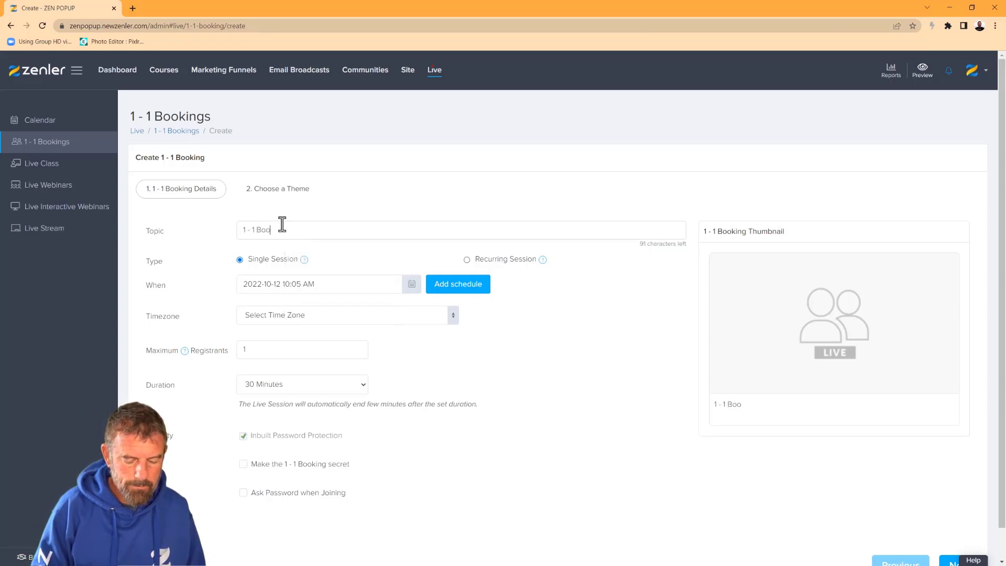
{"action": "type", "text": "king a "}
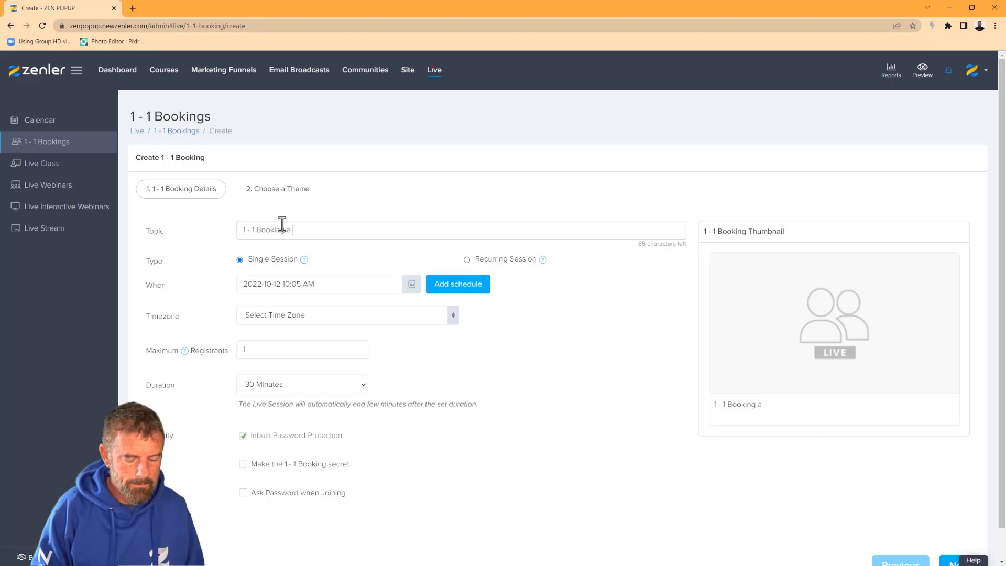
{"action": "type", "text": "great new feature"}
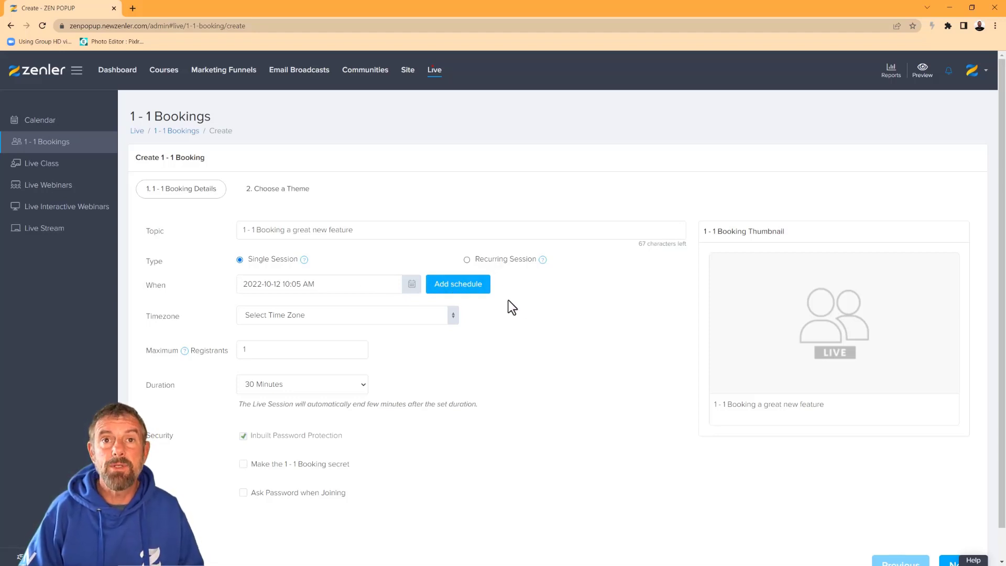
Schedule the single session for 15 October 2022 at 10:00 AM.
{"action": "left_click", "coordinate": [411, 285]}
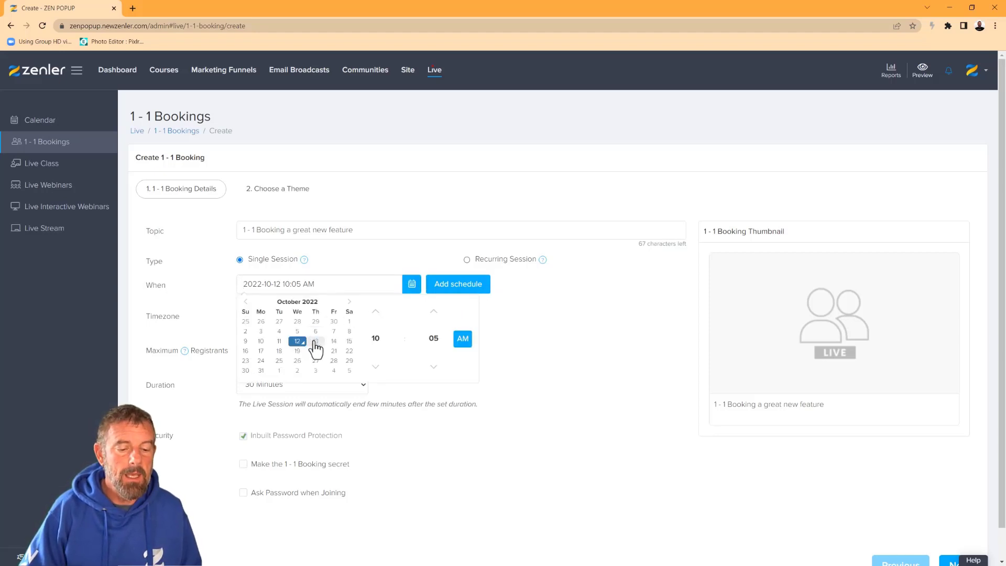
{"action": "left_click", "coordinate": [349, 341]}
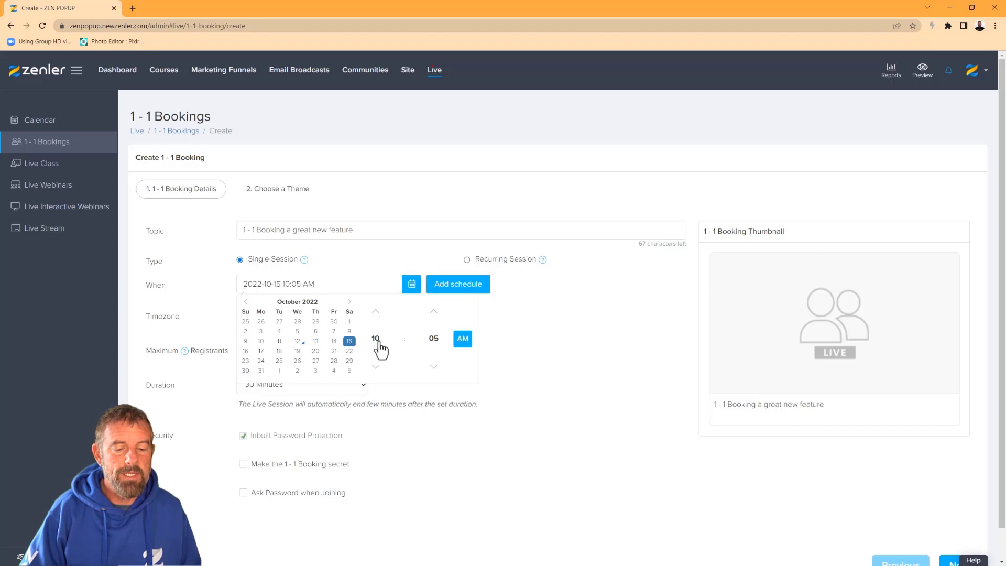
{"action": "left_click", "coordinate": [437, 341]}
{"action": "left_click", "coordinate": [380, 320]}
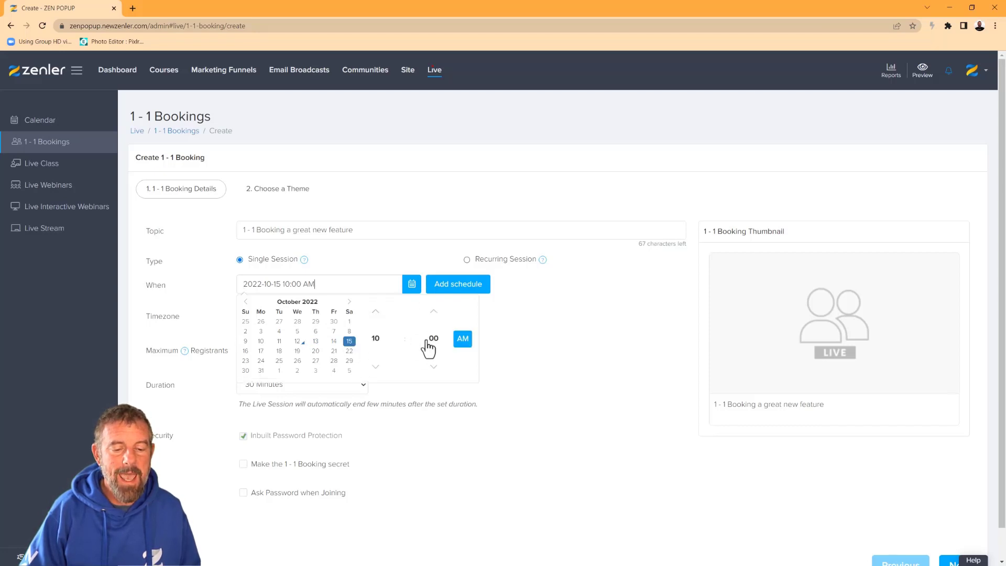
{"action": "left_click", "coordinate": [527, 342]}
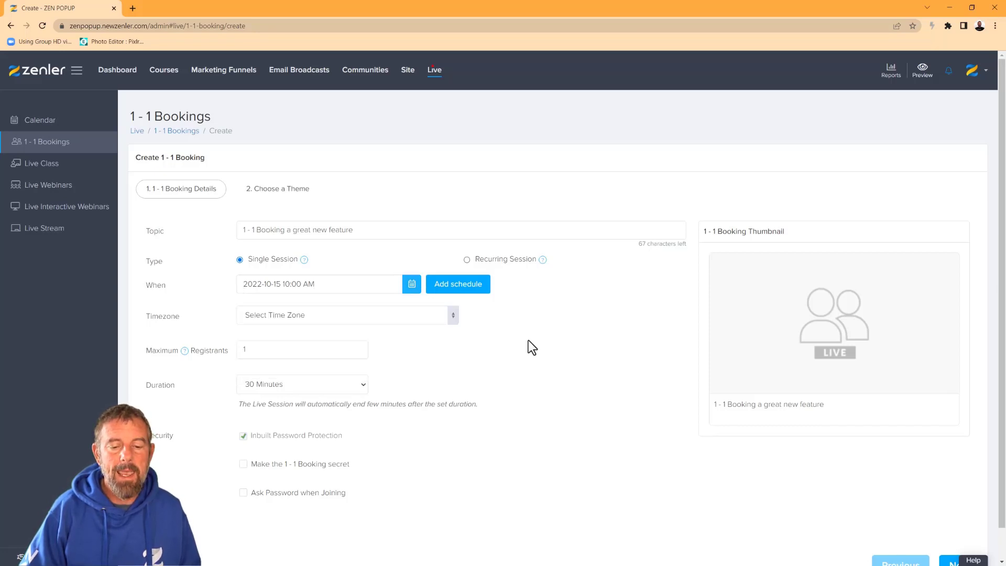
Set the booking's time zone to Europe/London.
{"action": "left_click", "coordinate": [369, 326]}
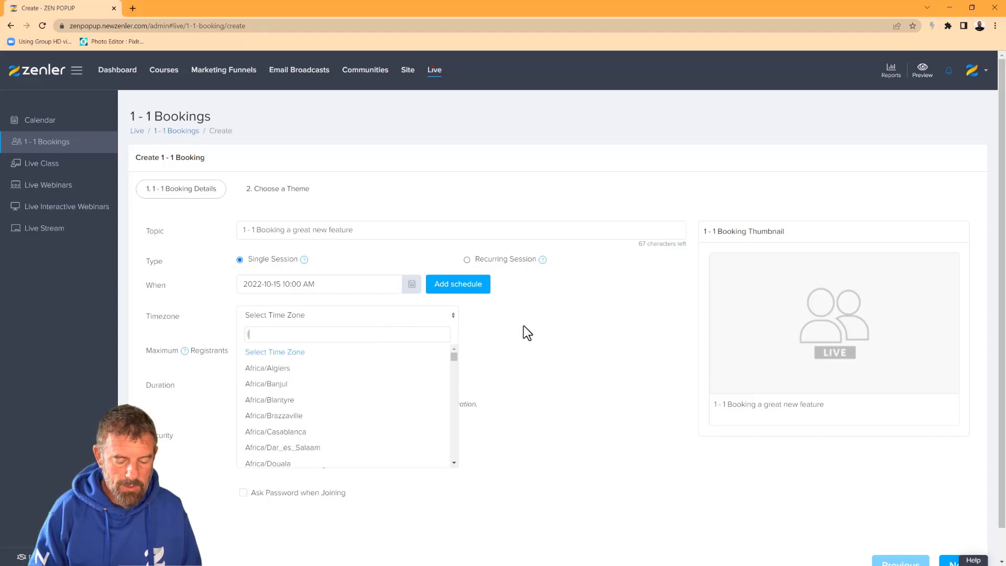
{"action": "type", "text": "lond"}
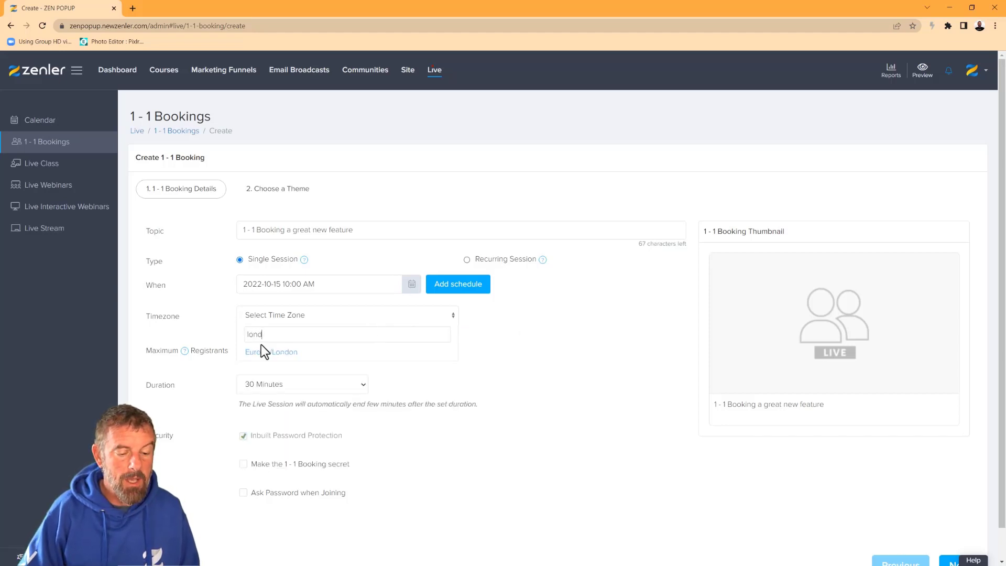
{"action": "left_click", "coordinate": [263, 352]}
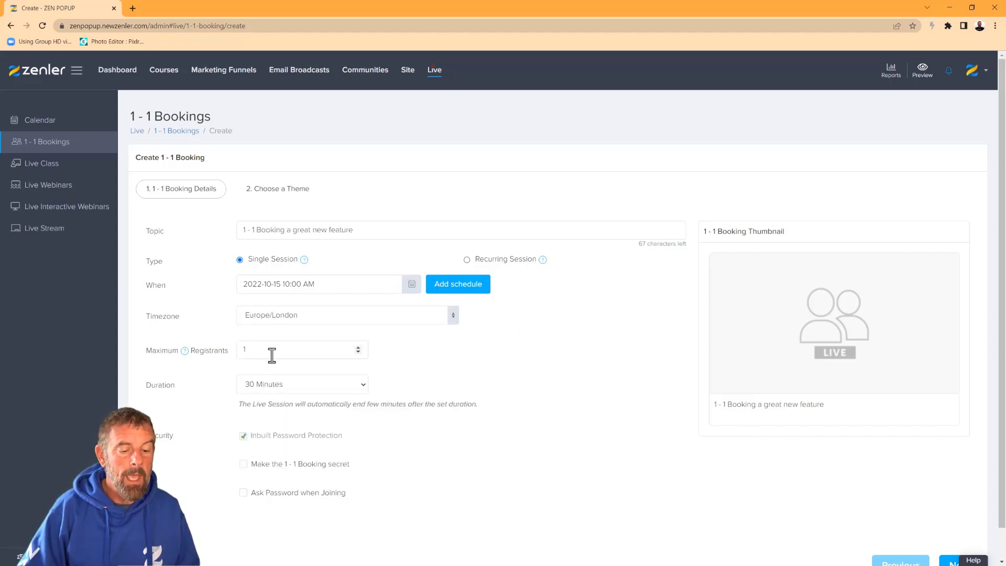
Review the maximum registrants setting and the available session durations, keeping the duration at 30 Minutes.
{"action": "mouse_move", "coordinate": [185, 352]}
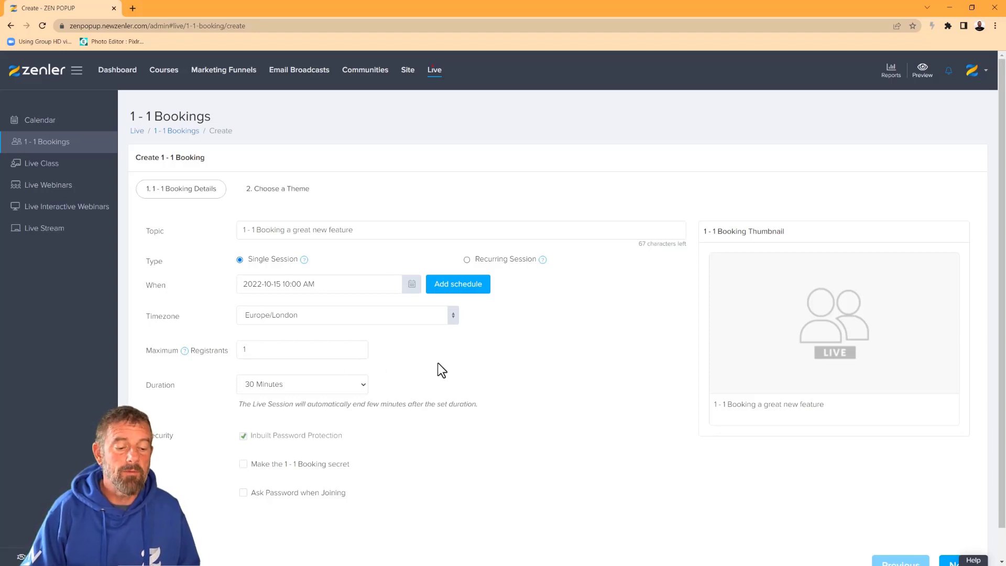
{"action": "left_click", "coordinate": [363, 387]}
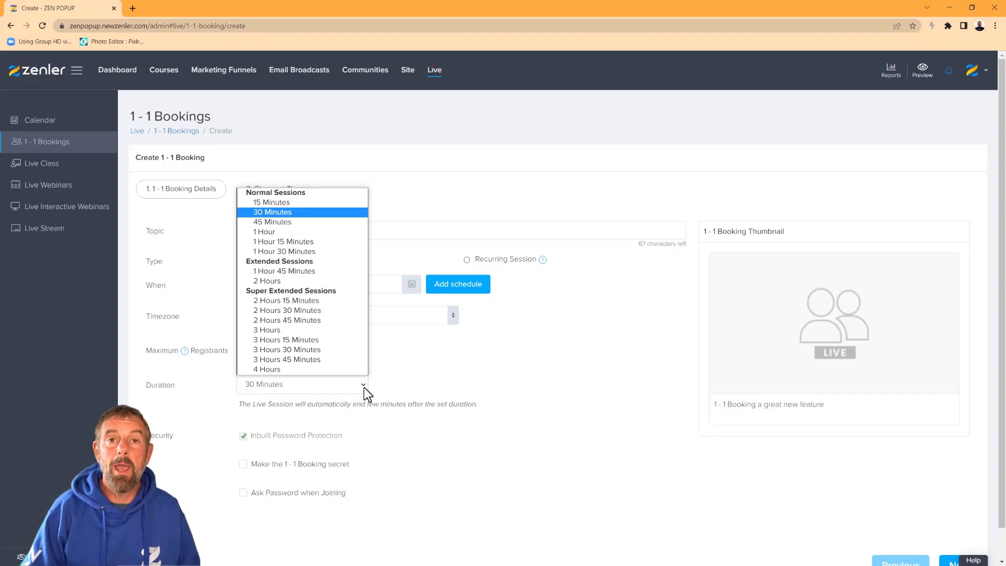
{"action": "left_click", "coordinate": [523, 354]}
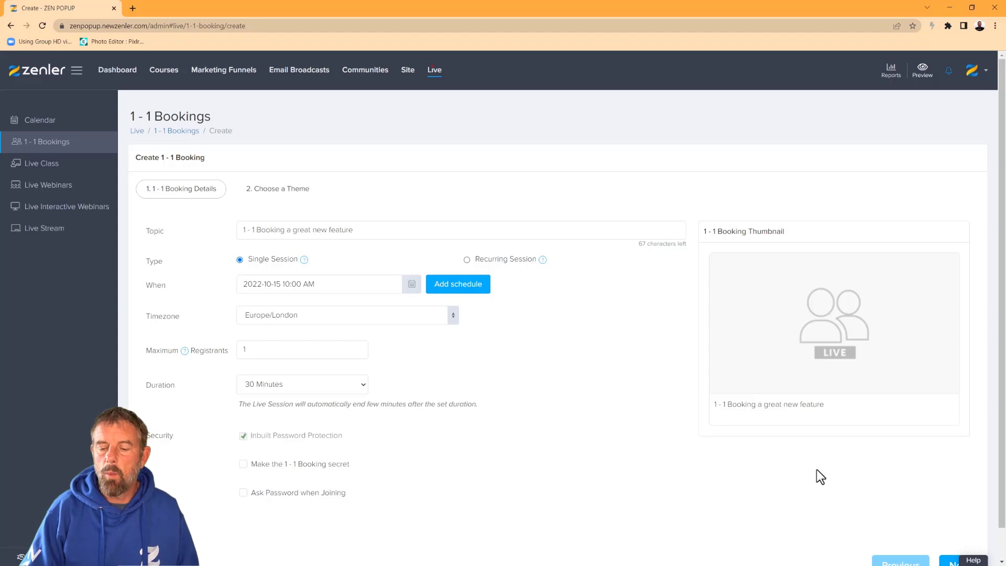
Proceed to the theme choice, select the Carnelian theme and finish creating the booking.
{"action": "scroll", "coordinate": [820, 477], "scroll_direction": "down", "scroll_amount": 1}
{"action": "left_click", "coordinate": [957, 532]}
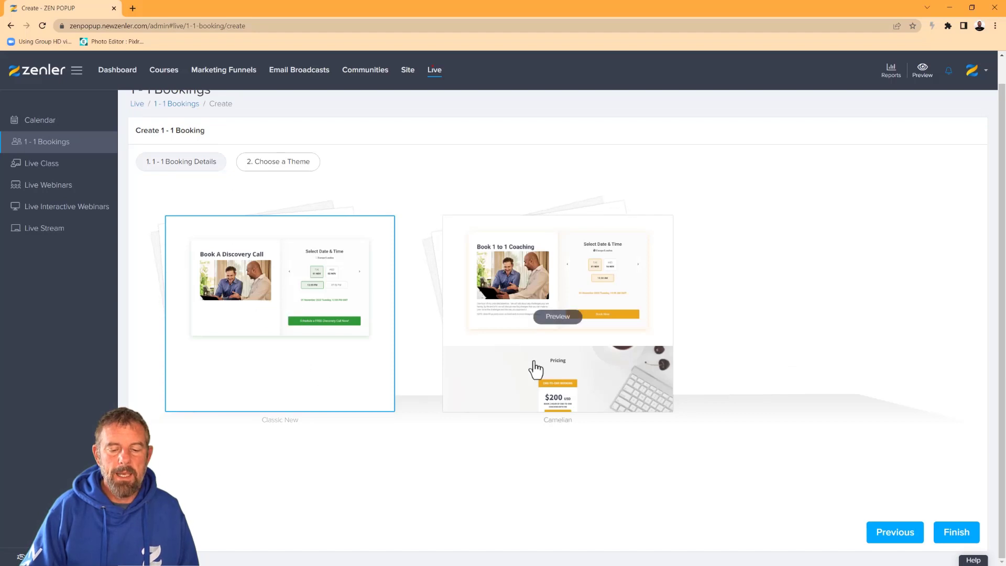
{"action": "left_click", "coordinate": [503, 368]}
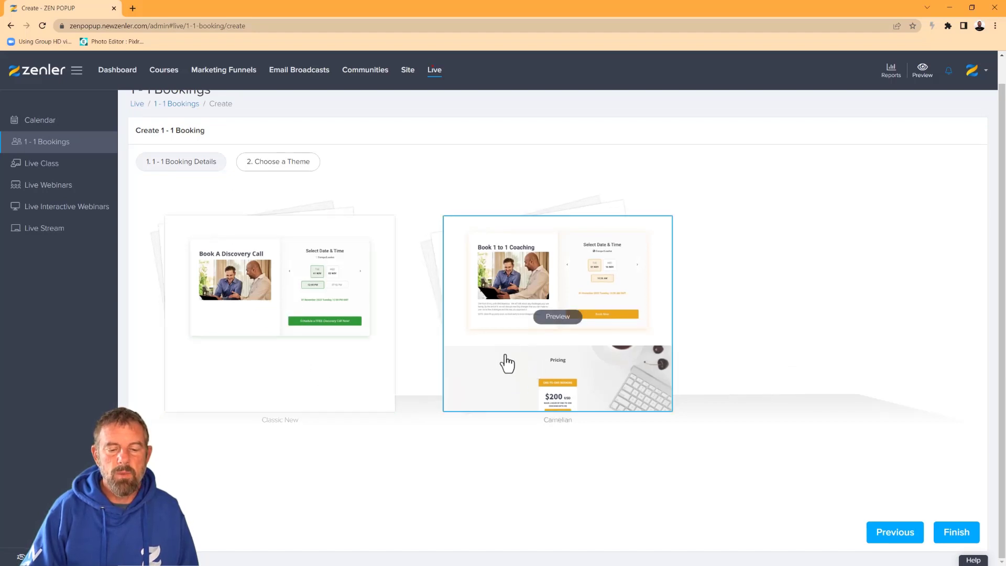
{"action": "left_click", "coordinate": [949, 533]}
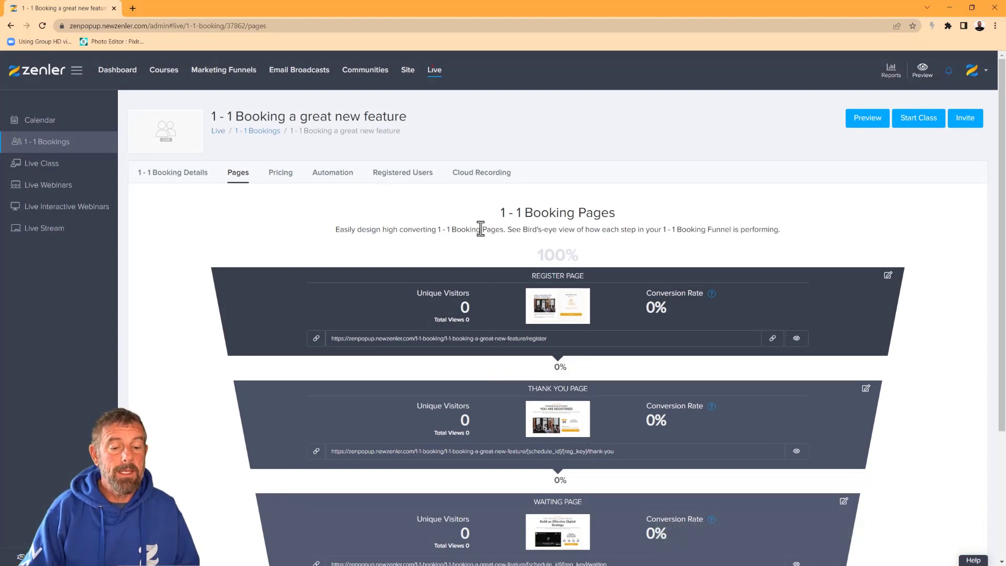
Look through the booking's funnel pages from the register page down to the replay page.
{"action": "left_click_drag", "start_coordinate": [501, 212], "coordinate": [604, 210]}
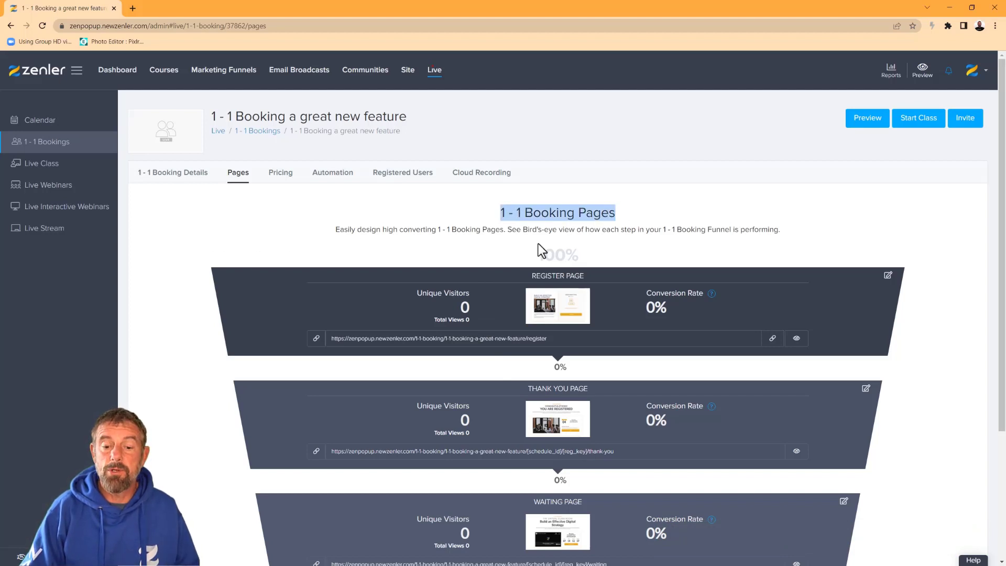
{"action": "left_click", "coordinate": [770, 247]}
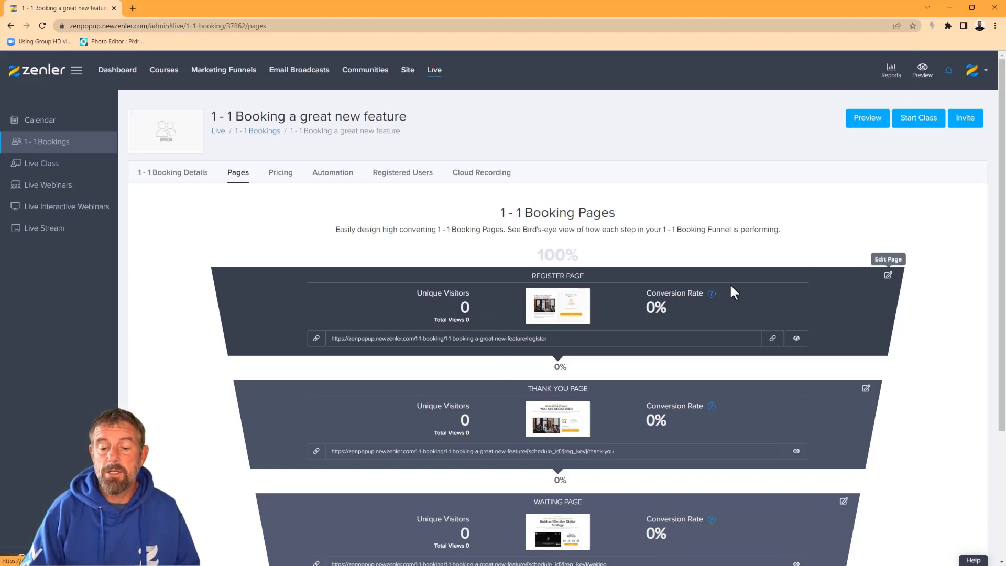
{"action": "scroll", "coordinate": [579, 393], "scroll_direction": "down", "scroll_amount": 3}
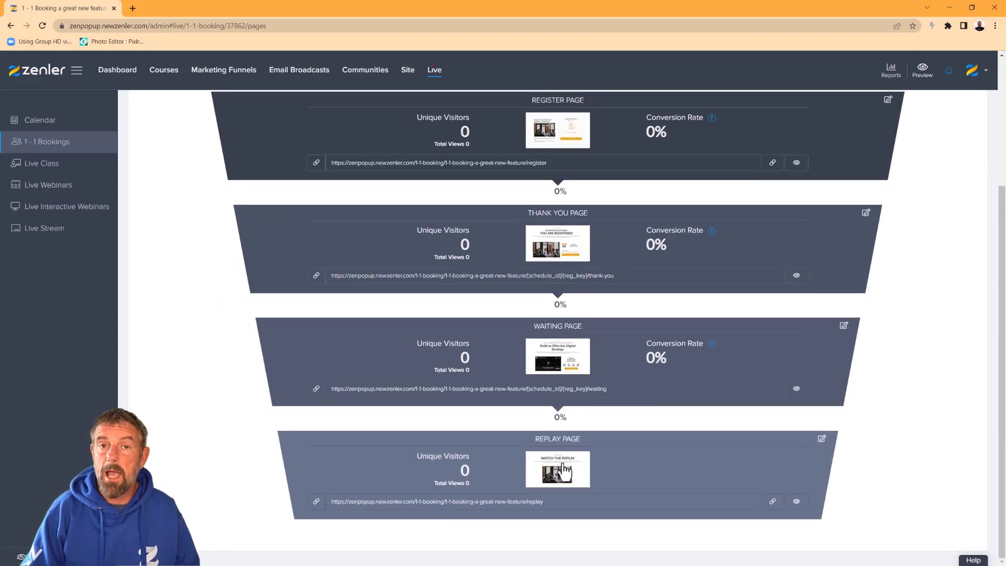
{"action": "scroll", "coordinate": [604, 459], "scroll_direction": "up", "scroll_amount": 3}
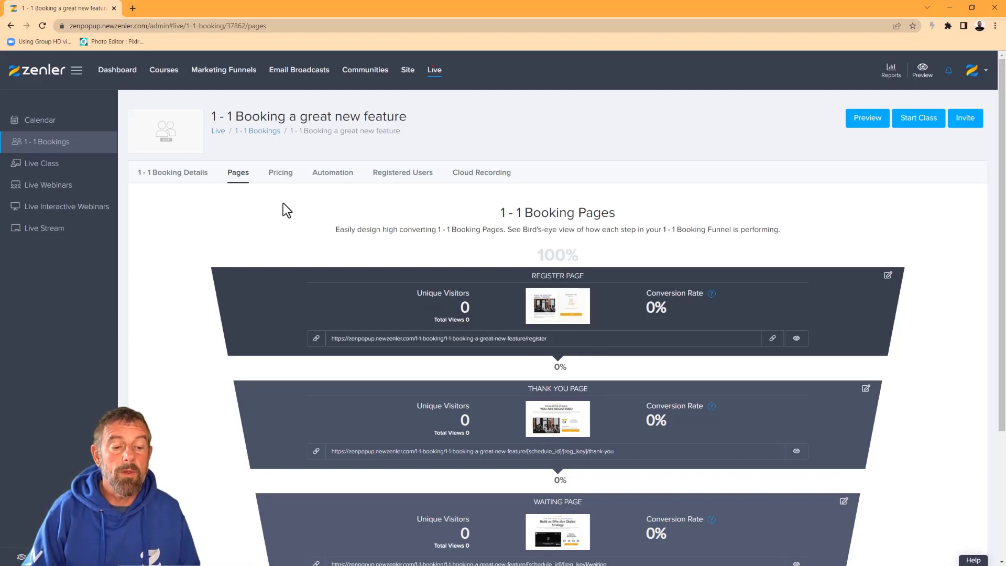
Start a new pricing plan for the booking and set its price to 120 GBP.
{"action": "left_click", "coordinate": [279, 174]}
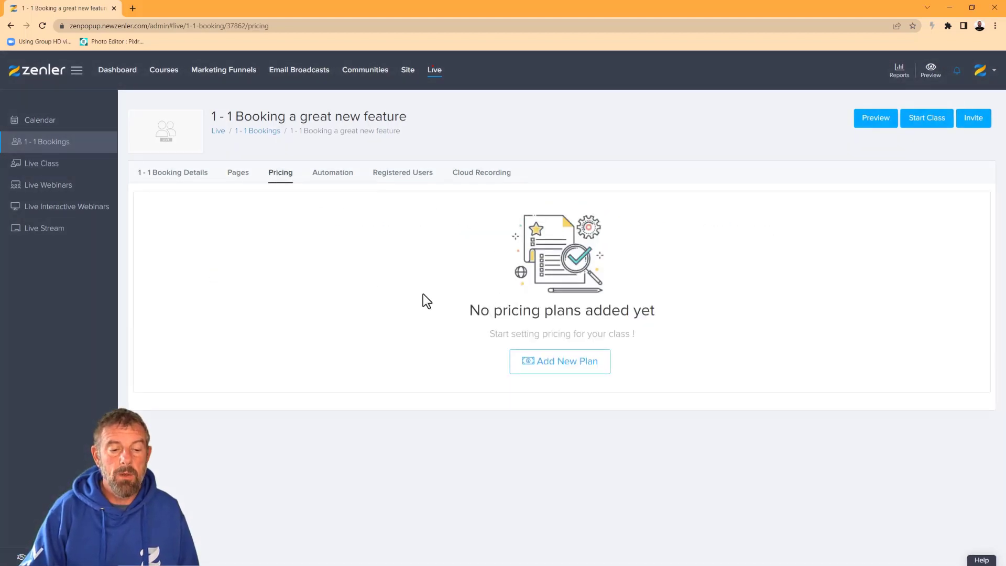
{"action": "left_click", "coordinate": [556, 364]}
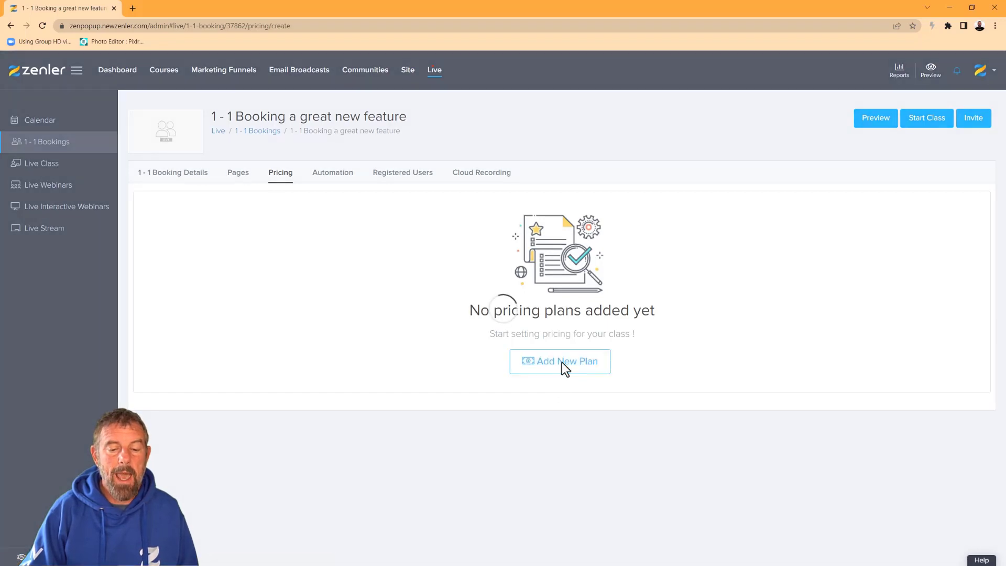
{"action": "left_click", "coordinate": [409, 264]}
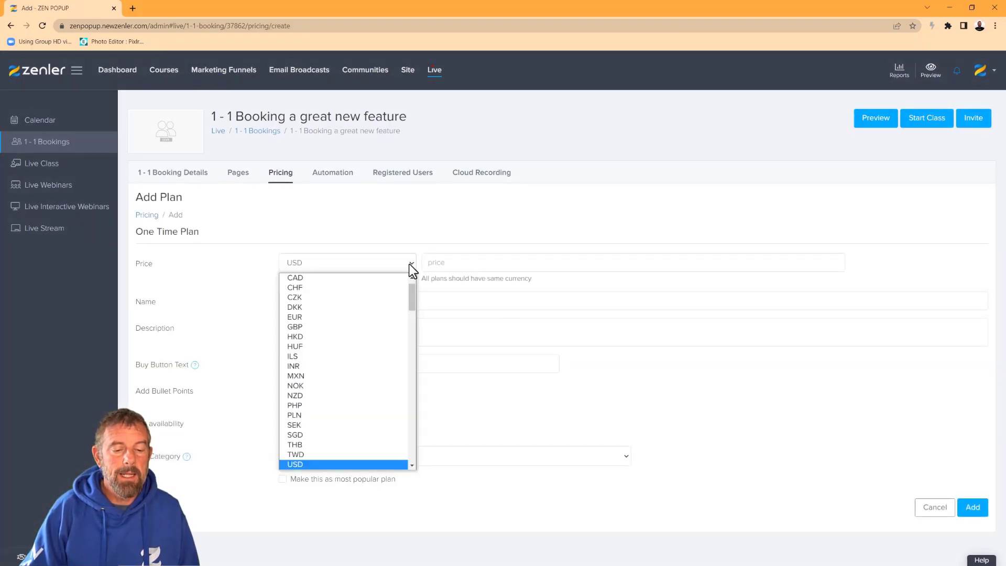
{"action": "left_click", "coordinate": [314, 326]}
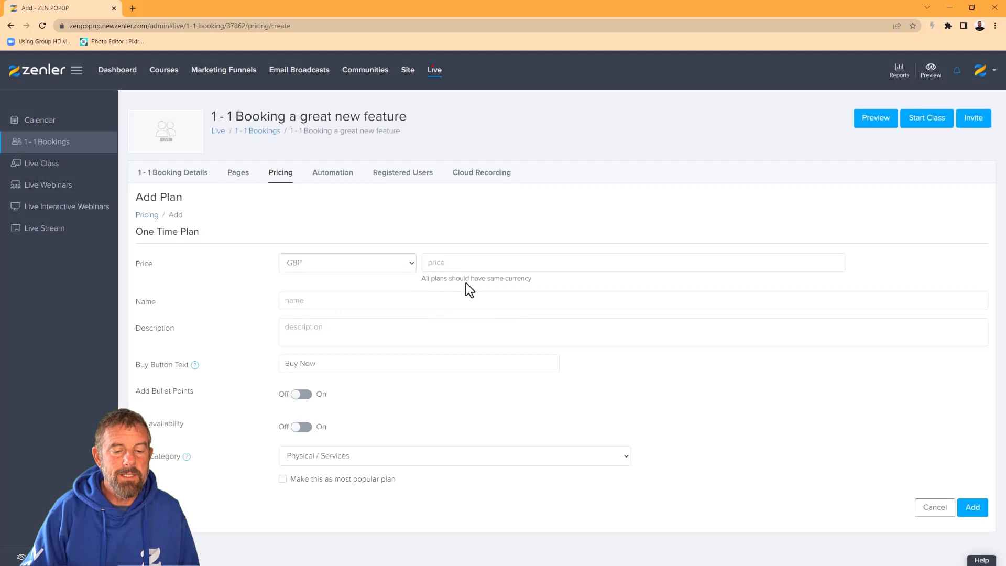
{"action": "left_click", "coordinate": [437, 262]}
{"action": "type", "text": "120"}
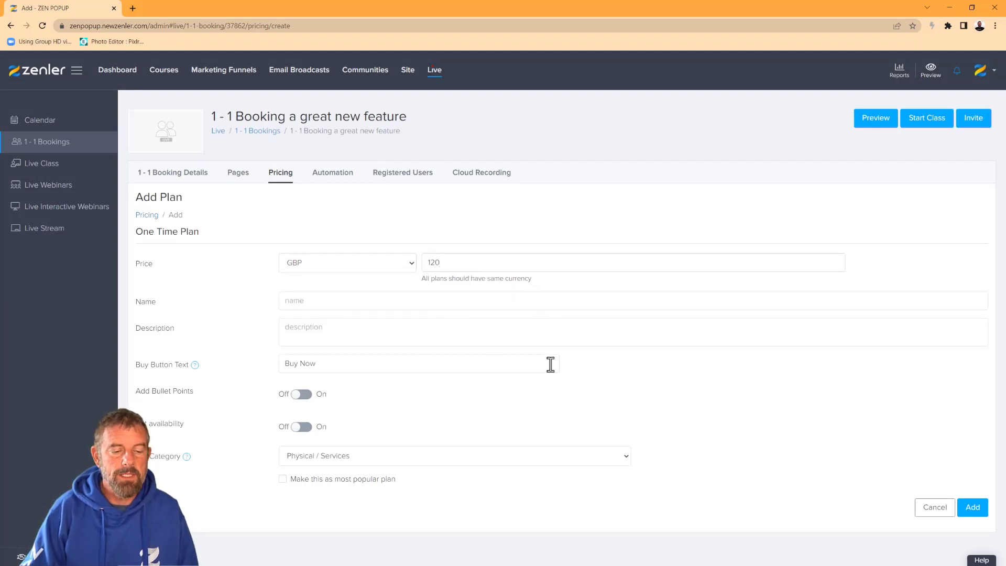
Name the one-time plan Consultation Price.
{"action": "left_click", "coordinate": [296, 301]}
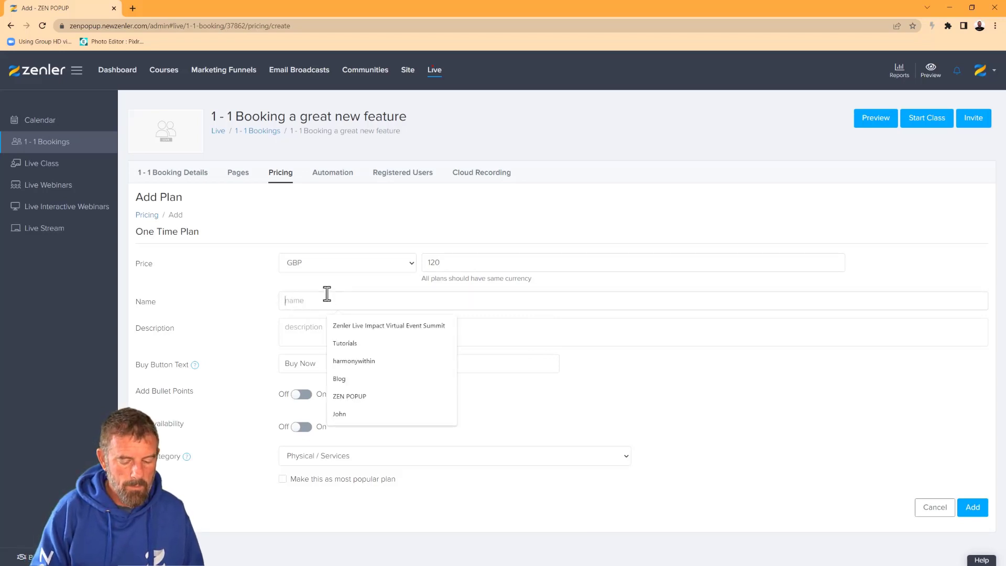
{"action": "type", "text": "Cons"}
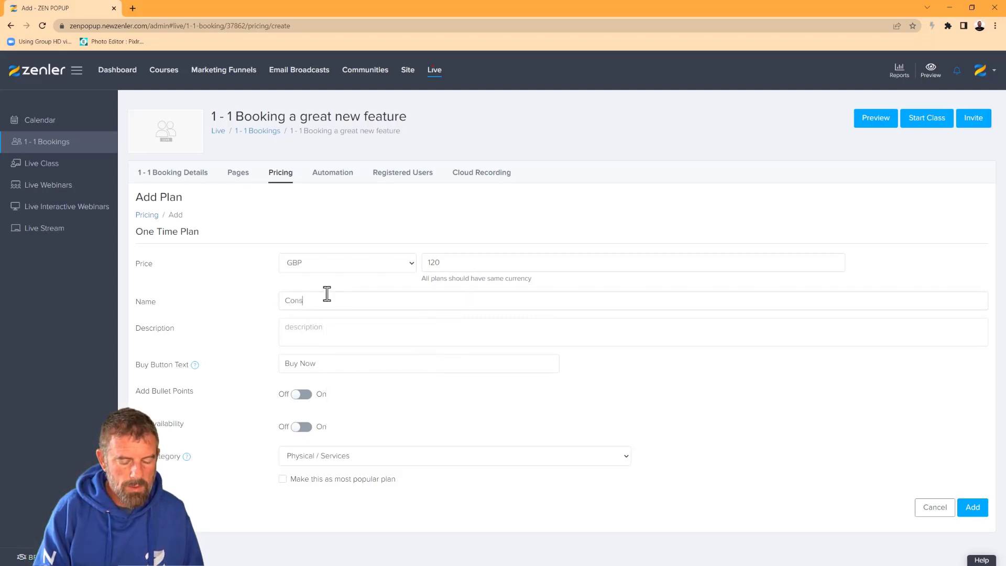
{"action": "type", "text": "ul"}
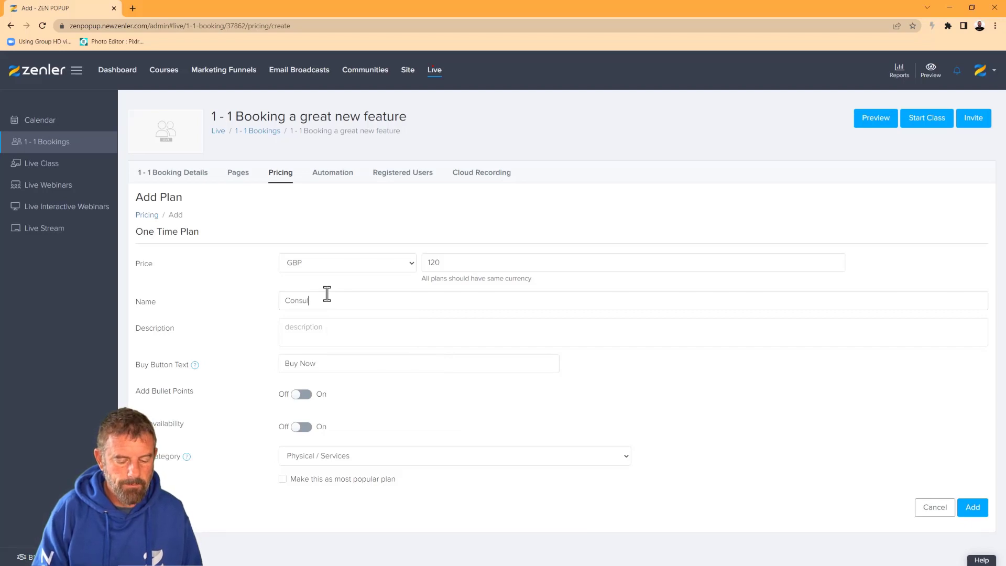
{"action": "type", "text": "tation"}
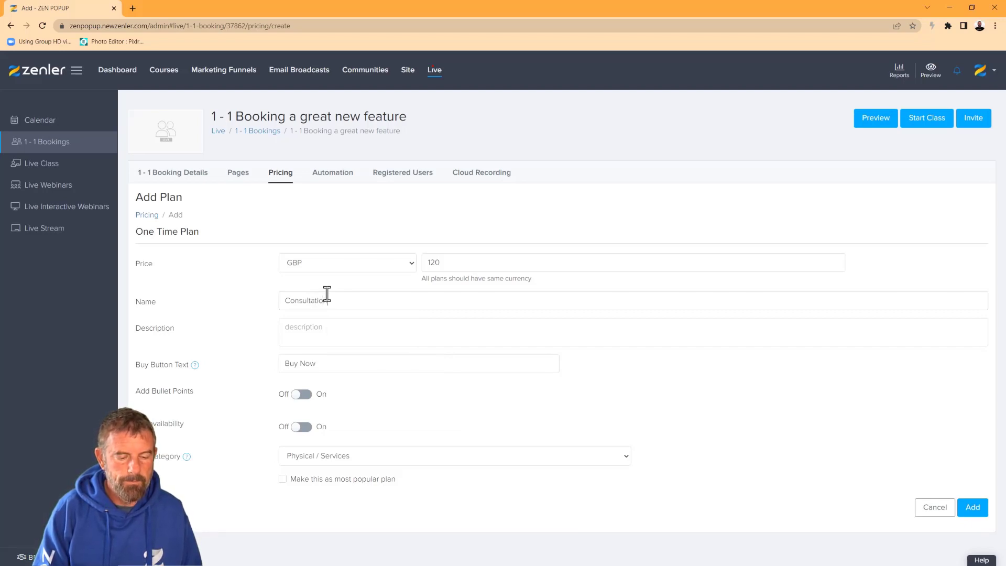
{"action": "type", "text": " Pr"}
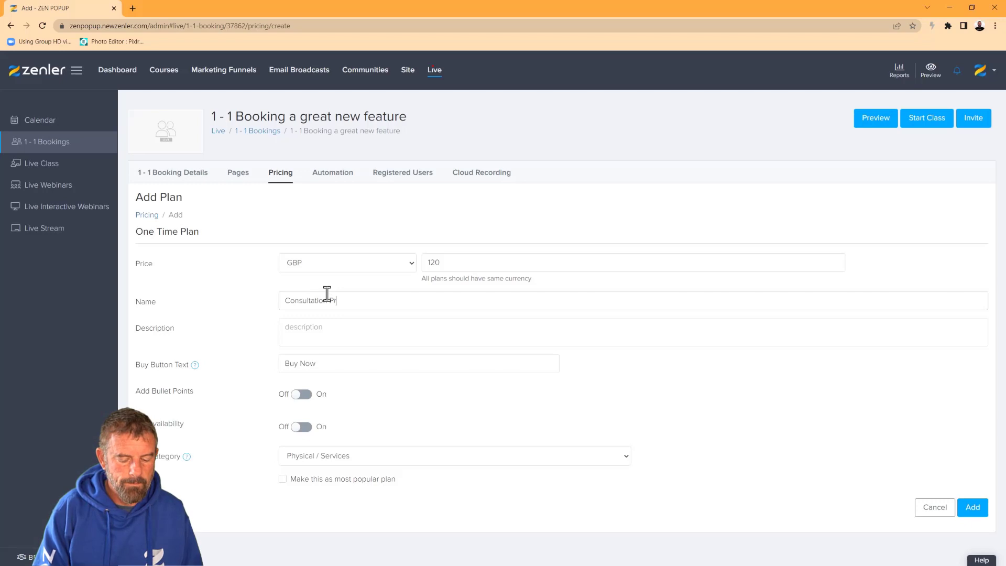
{"action": "type", "text": "ice"}
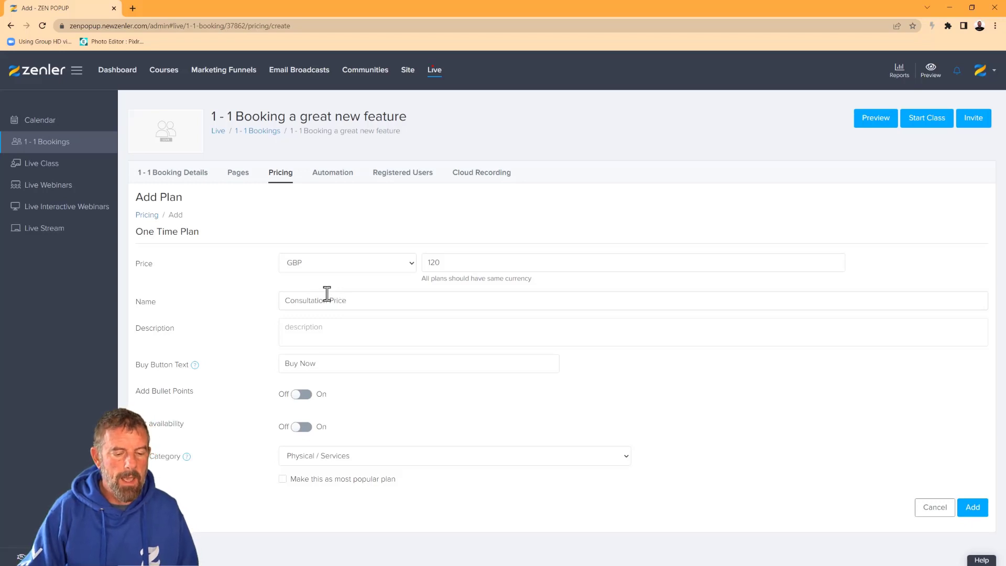
Set the plan's buy button text to Join Me and its tax category to Tax Exempt.
{"action": "triple_click", "coordinate": [313, 365]}
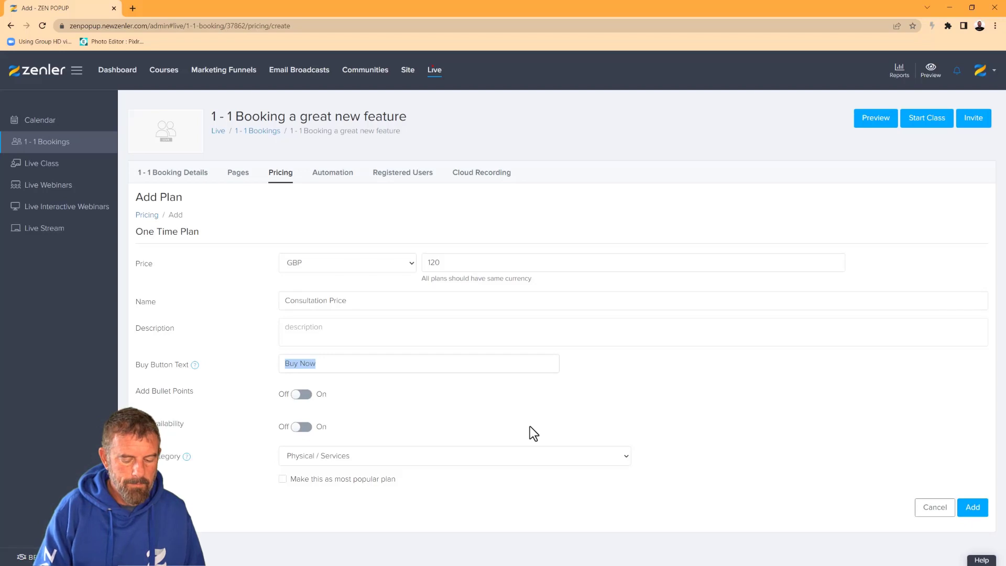
{"action": "type", "text": "Join Me"}
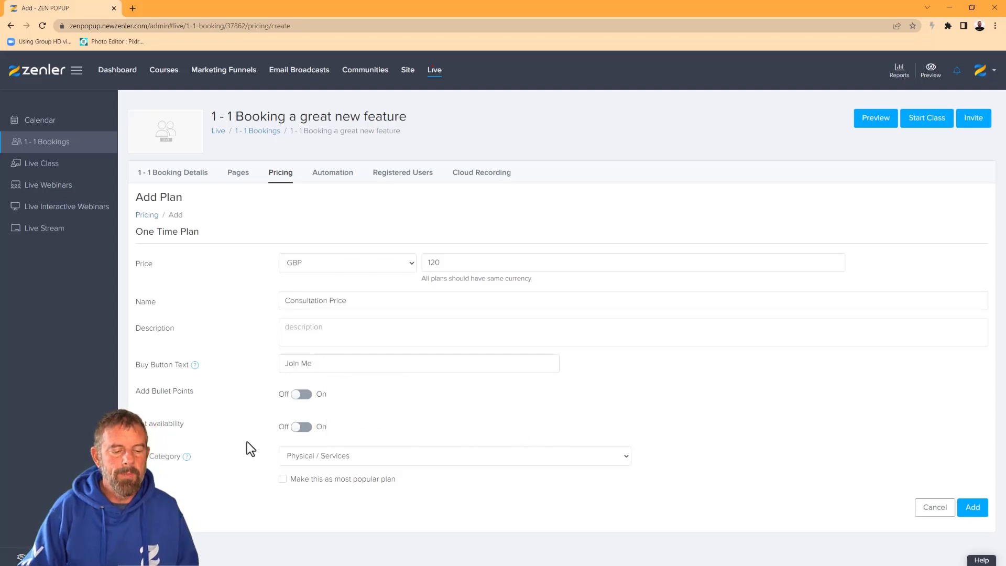
{"action": "left_click", "coordinate": [541, 460]}
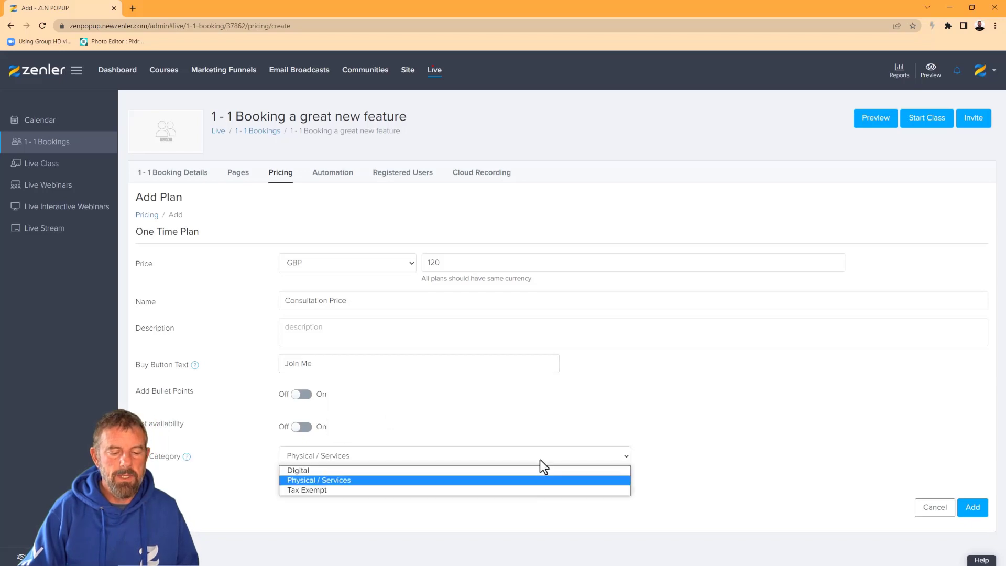
{"action": "left_click", "coordinate": [344, 491]}
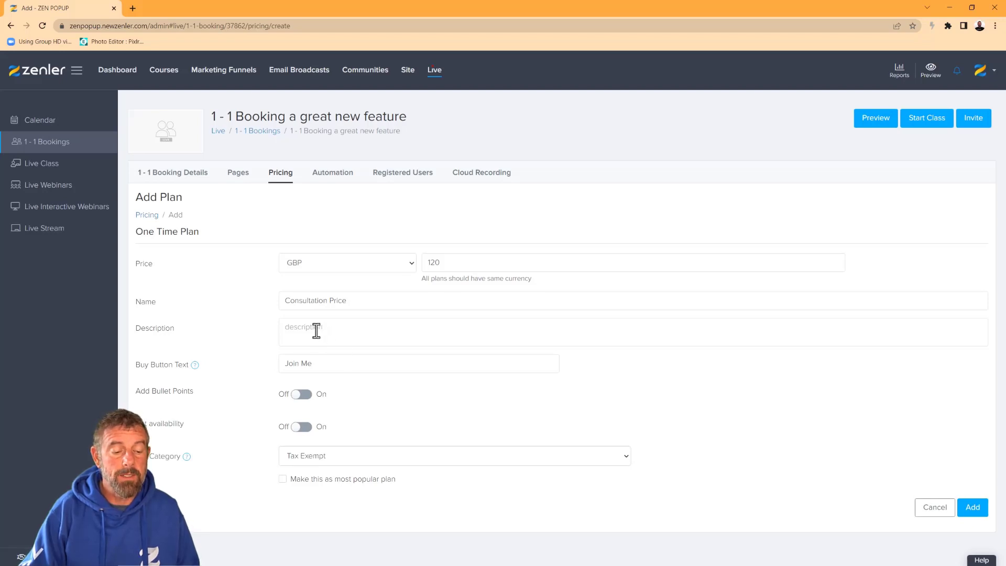
Check the enrollment date options for the plan's availability, leave availability off and add the plan.
{"action": "left_click", "coordinate": [303, 427]}
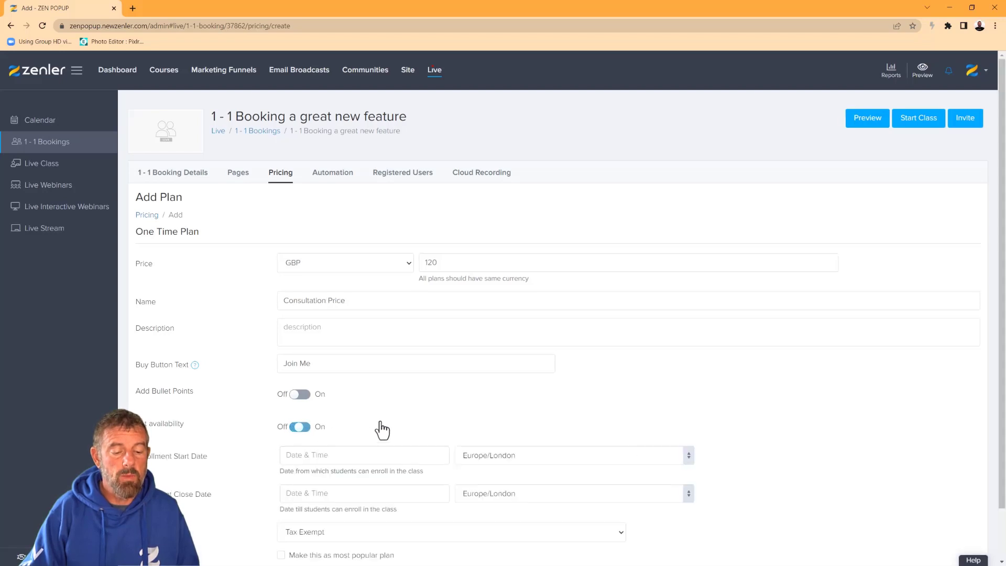
{"action": "scroll", "coordinate": [390, 422], "scroll_direction": "down", "scroll_amount": 1}
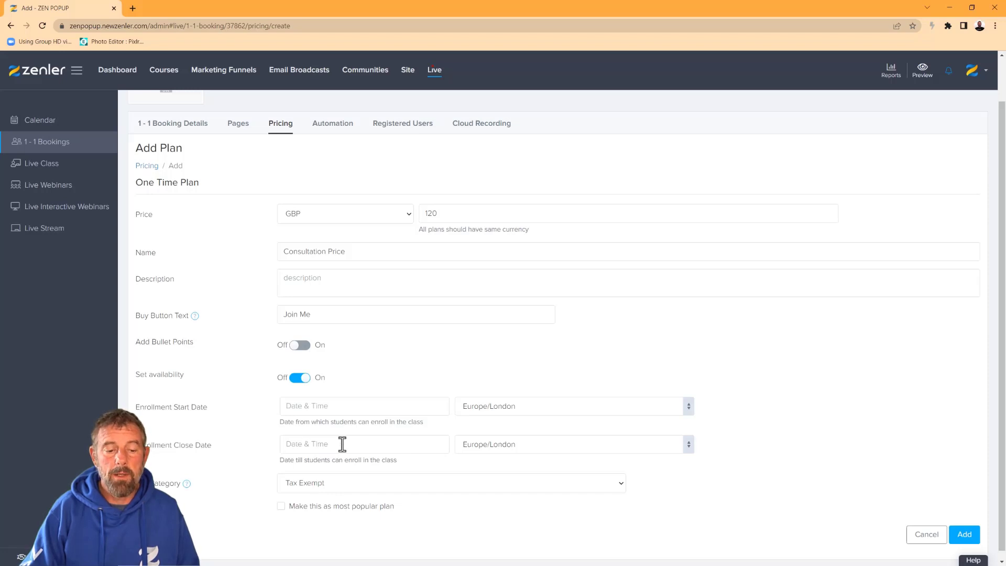
{"action": "left_click", "coordinate": [296, 379]}
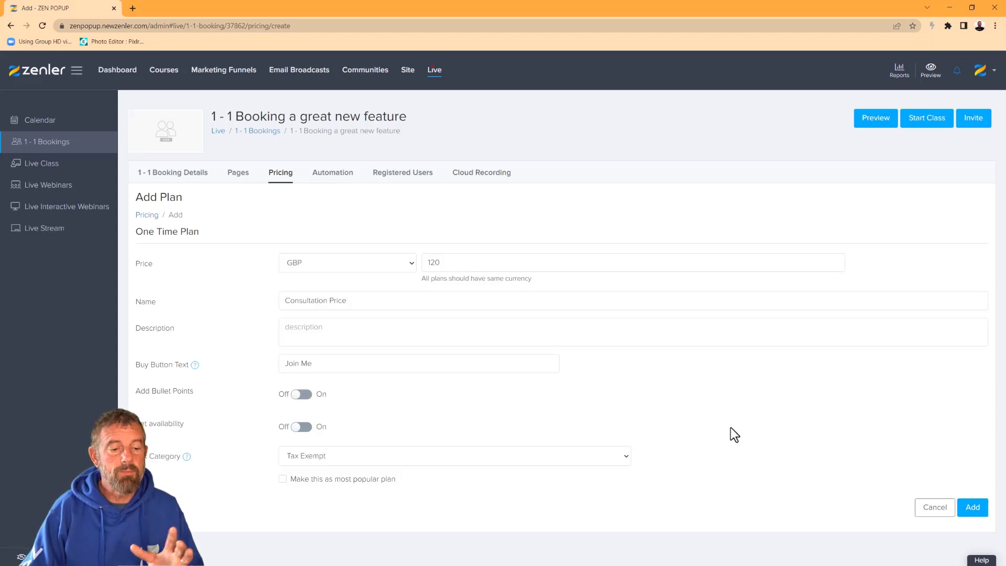
{"action": "left_click", "coordinate": [974, 511]}
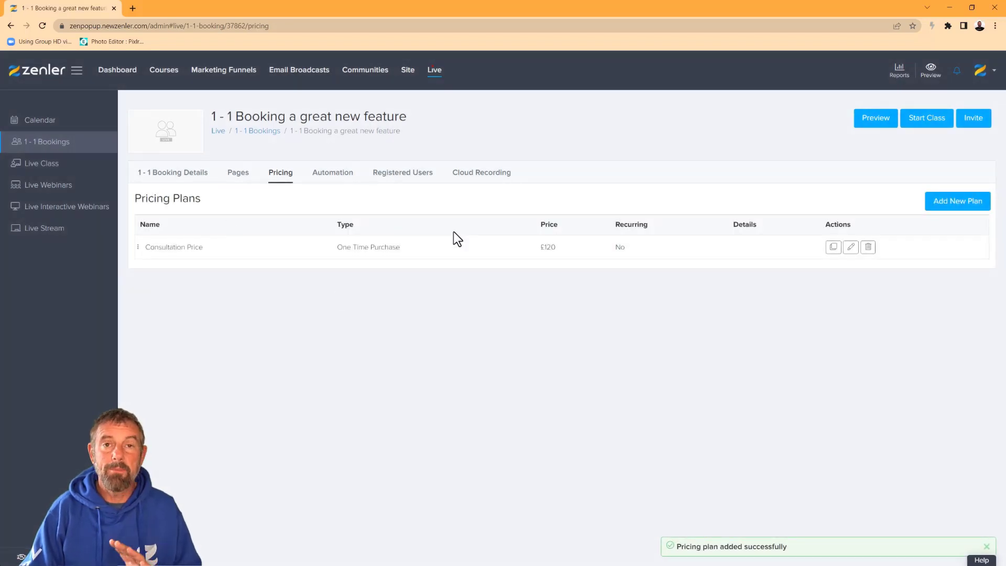
Open the booking's details and review its registration URL and invite link.
{"action": "left_click", "coordinate": [177, 182]}
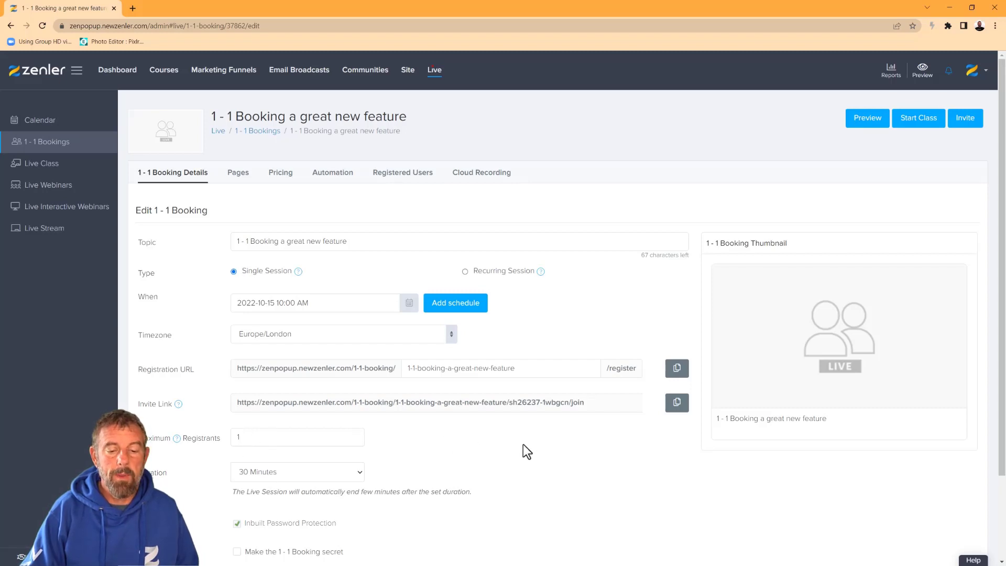
{"action": "left_click_drag", "start_coordinate": [599, 404], "coordinate": [309, 405]}
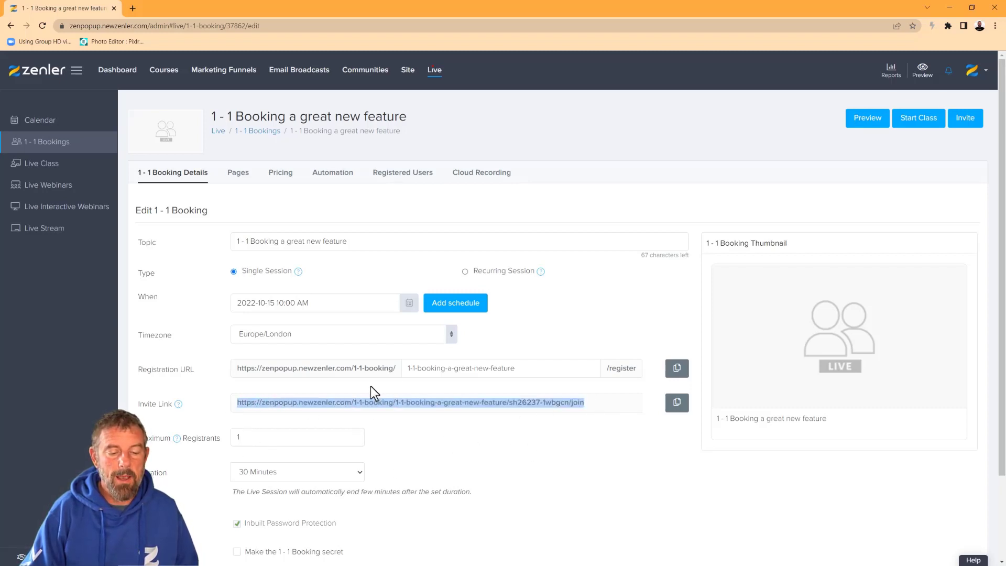
{"action": "left_click_drag", "start_coordinate": [566, 369], "coordinate": [406, 369]}
{"action": "left_click", "coordinate": [505, 447]}
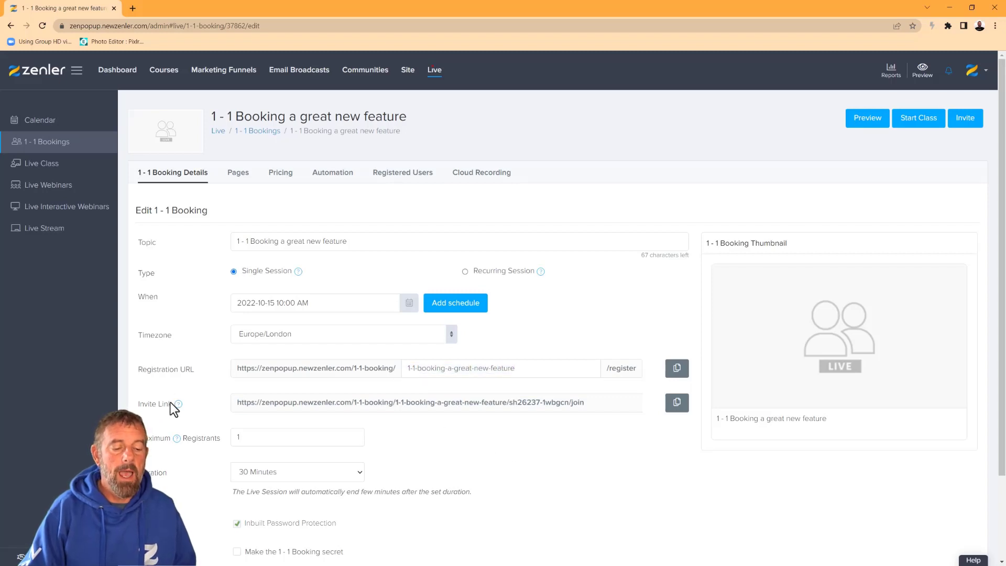
{"action": "mouse_move", "coordinate": [178, 405]}
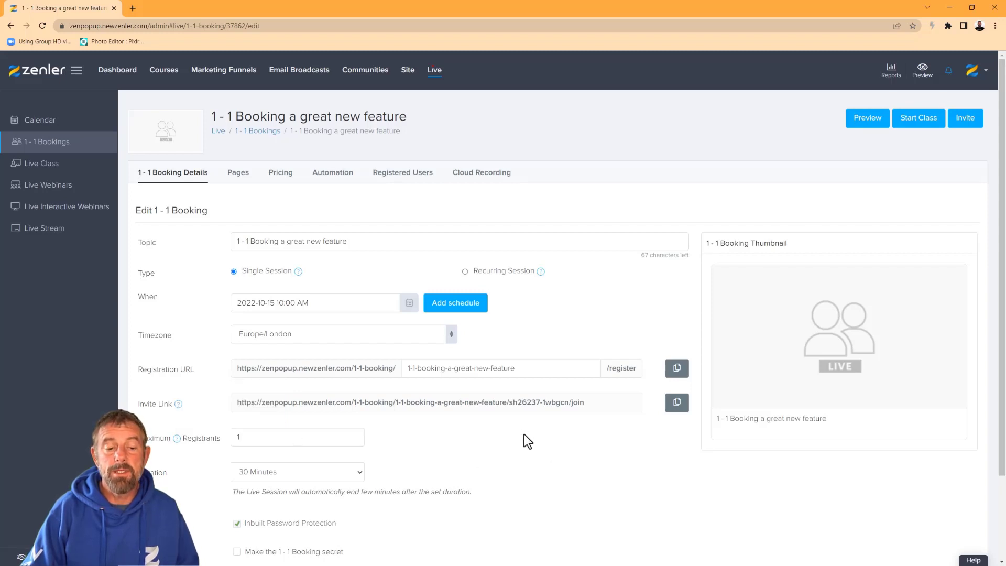
Copy the booking's registration URL and open it in a new incognito window.
{"action": "left_click", "coordinate": [676, 369]}
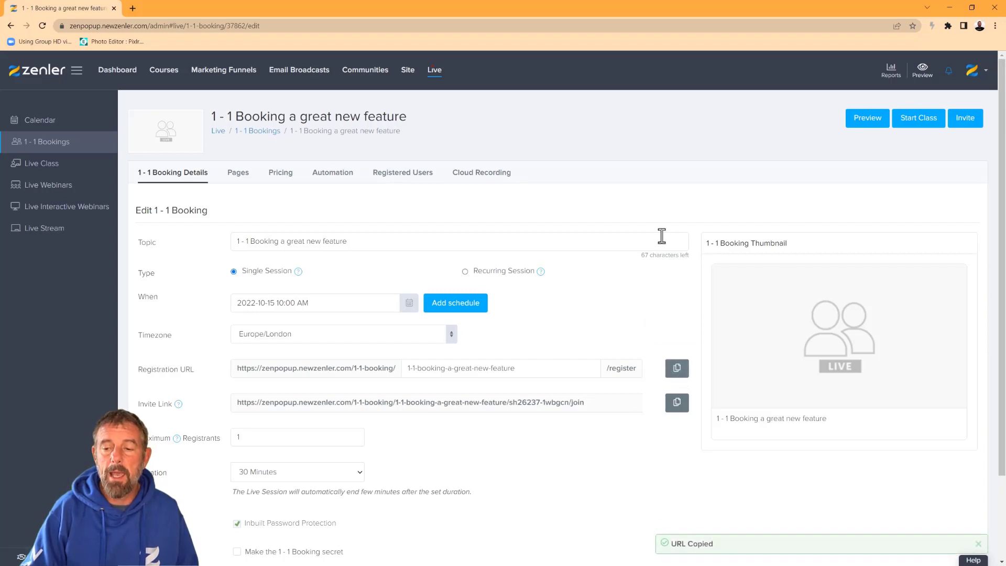
{"action": "left_click", "coordinate": [995, 26]}
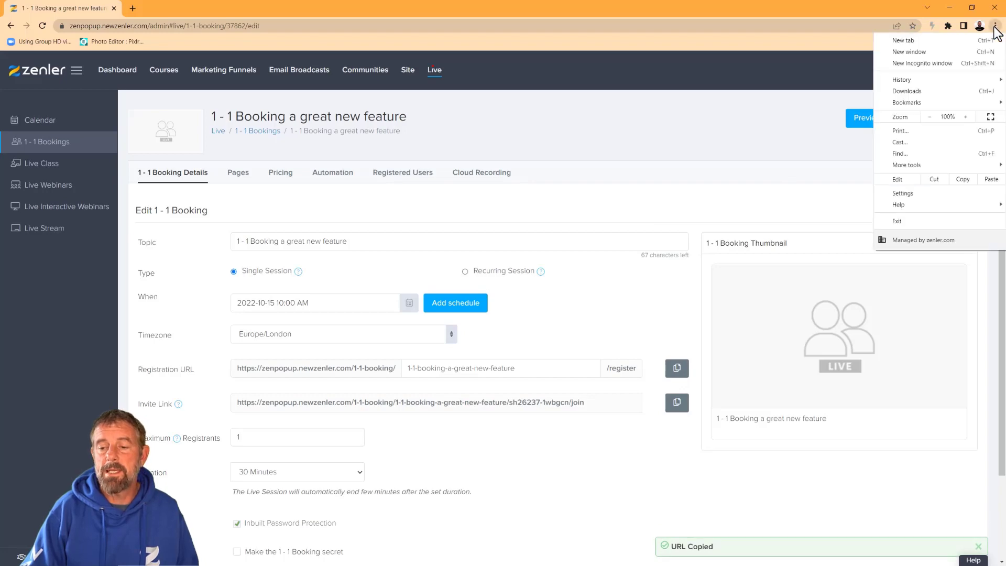
{"action": "left_click", "coordinate": [948, 62]}
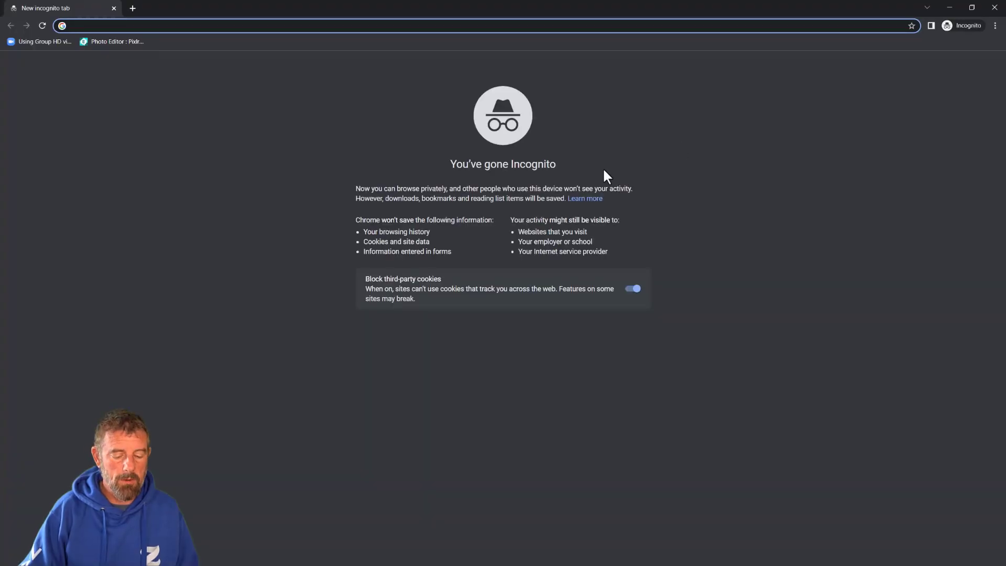
{"action": "key", "text": "ctrl+v"}
{"action": "key", "text": "Return"}
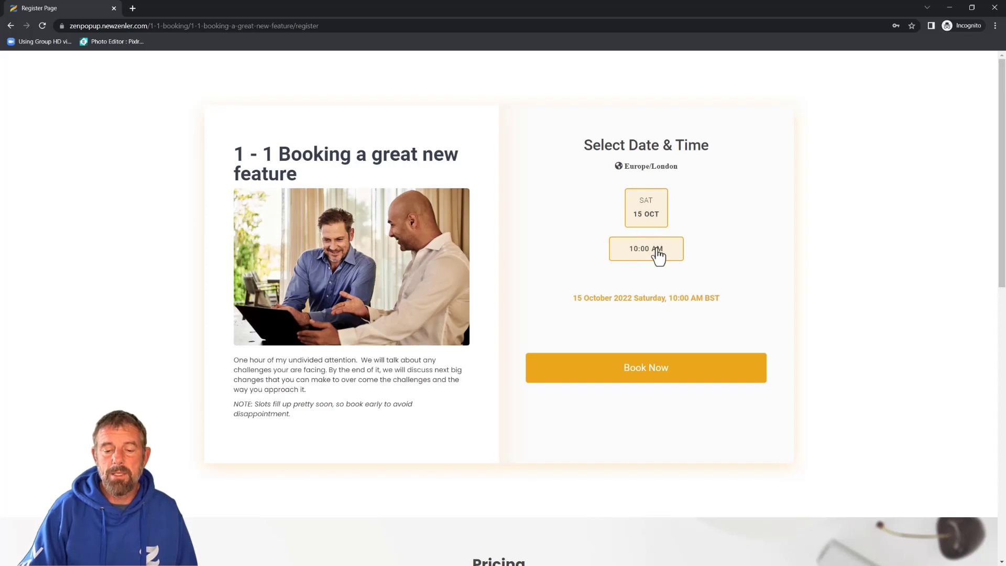
Check the session's date and time on the register page, preview the Book Now checkout and return to the register page.
{"action": "left_click_drag", "start_coordinate": [573, 298], "coordinate": [745, 302]}
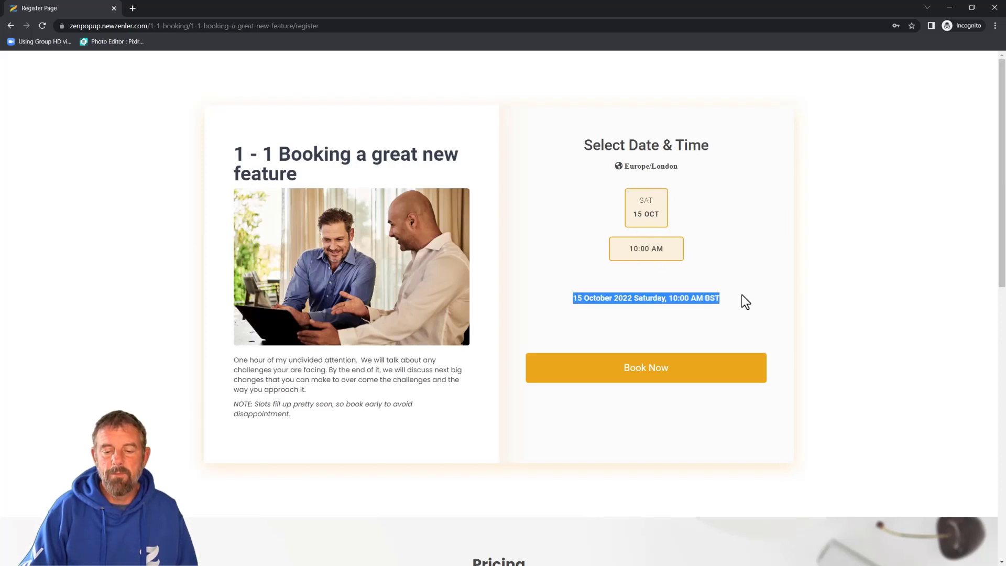
{"action": "left_click", "coordinate": [755, 271]}
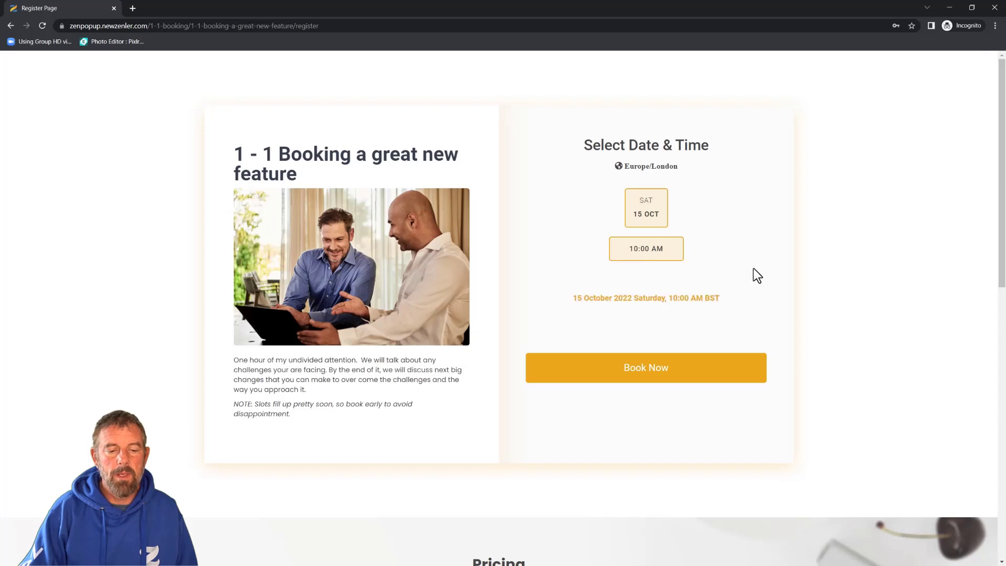
{"action": "left_click", "coordinate": [640, 373]}
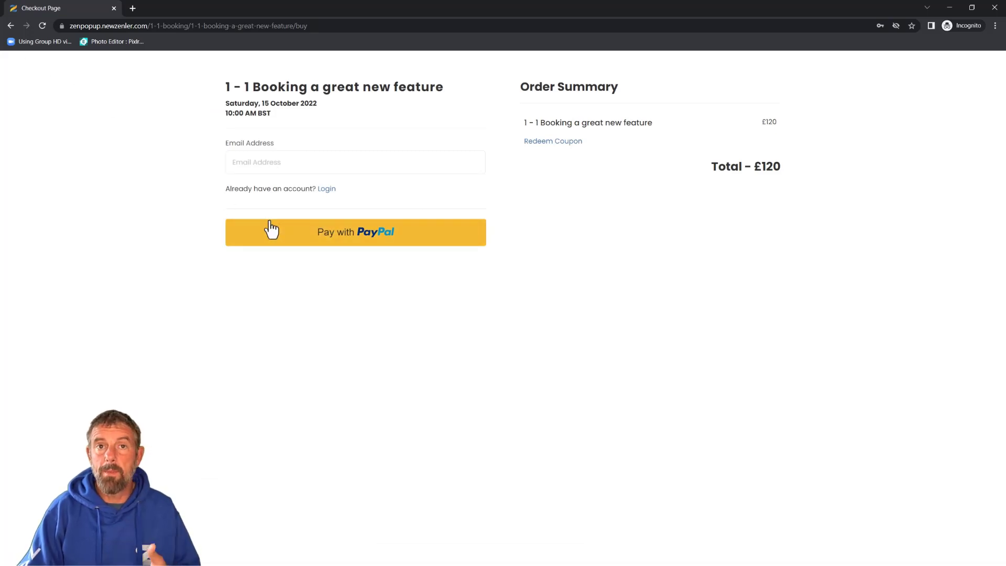
{"action": "left_click", "coordinate": [12, 26]}
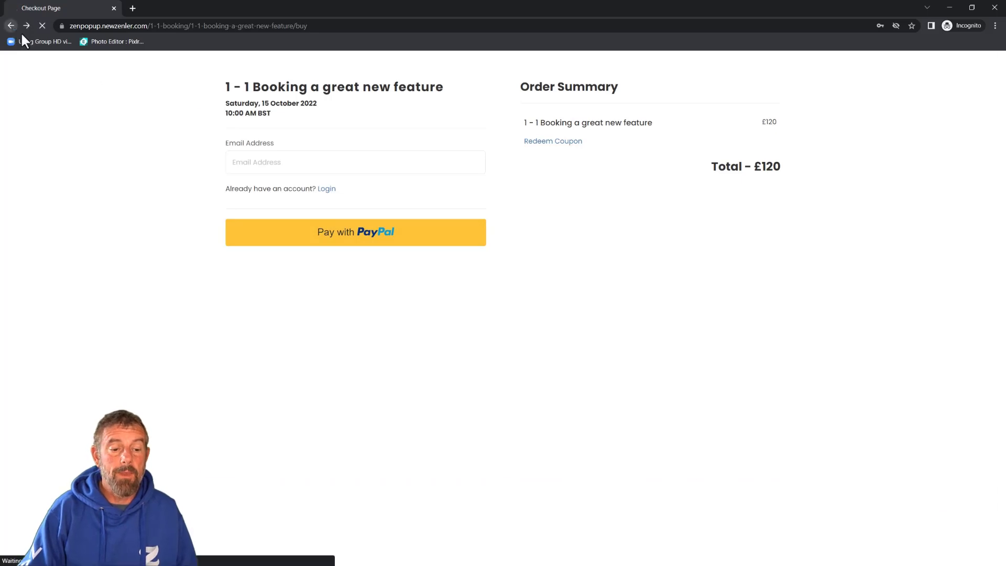
Preview the checkout reached from the Consultation Price plan's Join Me option and leave the incognito window.
{"action": "scroll", "coordinate": [448, 307], "scroll_direction": "down", "scroll_amount": 5}
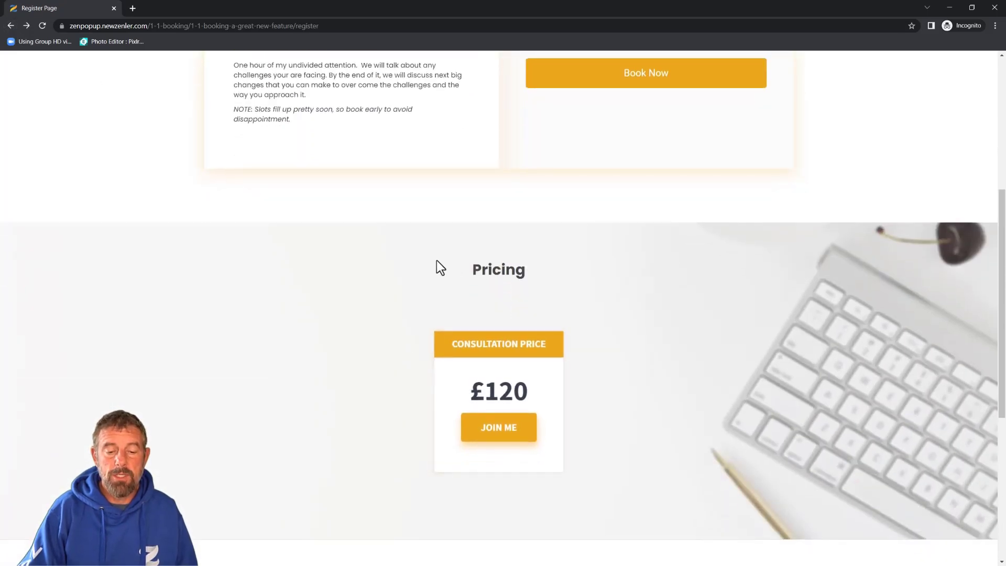
{"action": "left_click", "coordinate": [487, 435]}
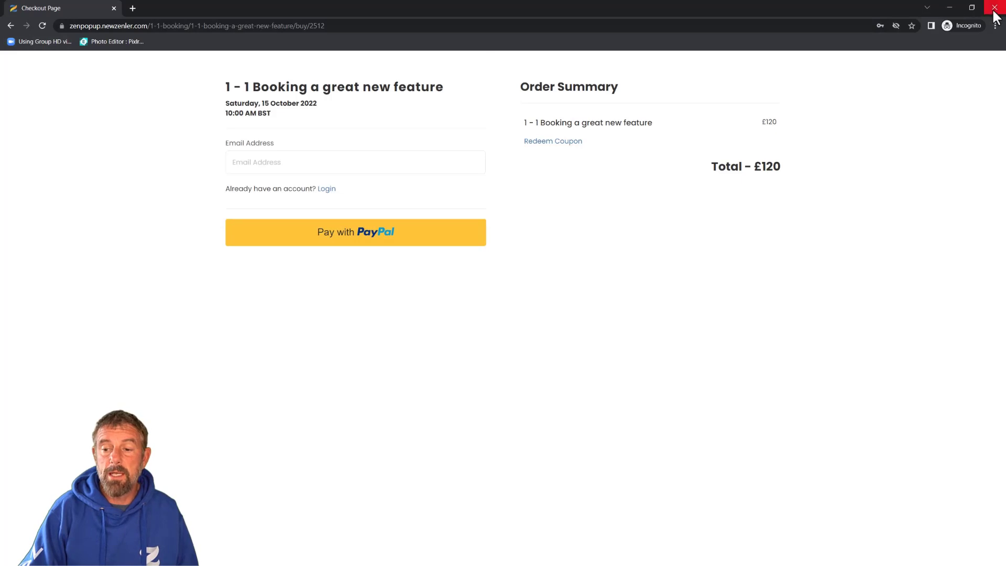
{"action": "left_click", "coordinate": [949, 7]}
Look over the booking's funnel pages and their visitor and conversion figures.
{"action": "left_click", "coordinate": [244, 178]}
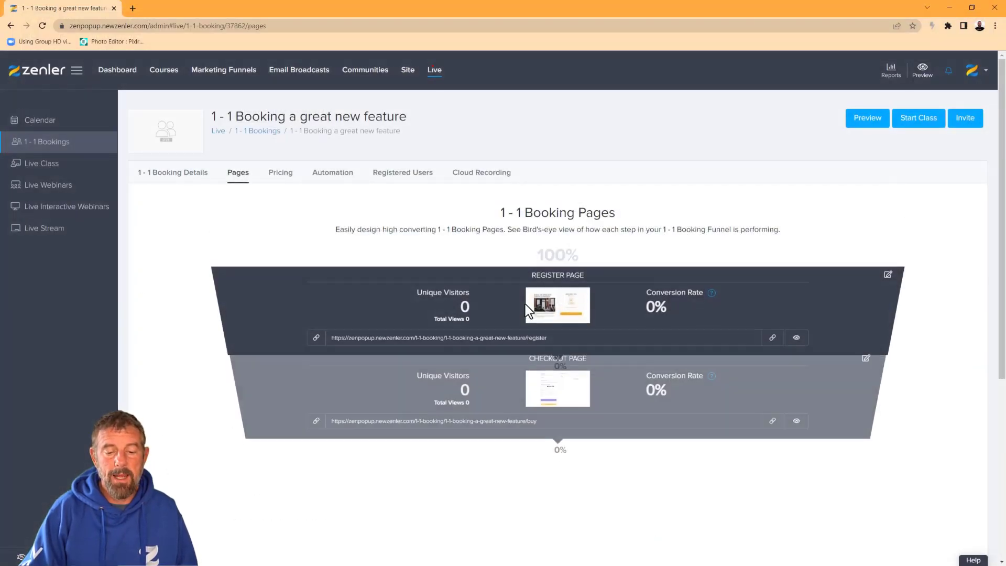
{"action": "scroll", "coordinate": [525, 304], "scroll_direction": "down", "scroll_amount": 2}
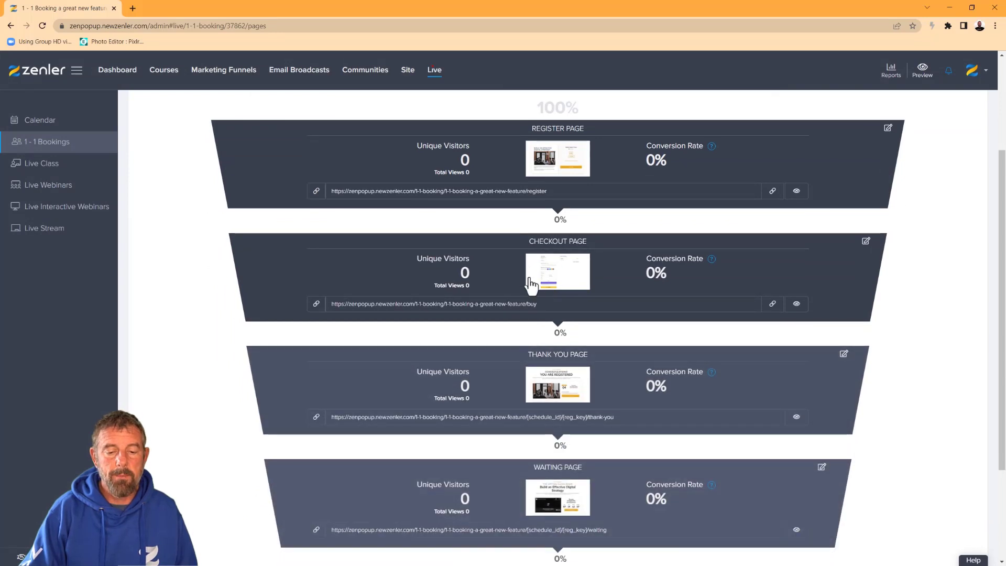
{"action": "scroll", "coordinate": [603, 293], "scroll_direction": "up", "scroll_amount": 3}
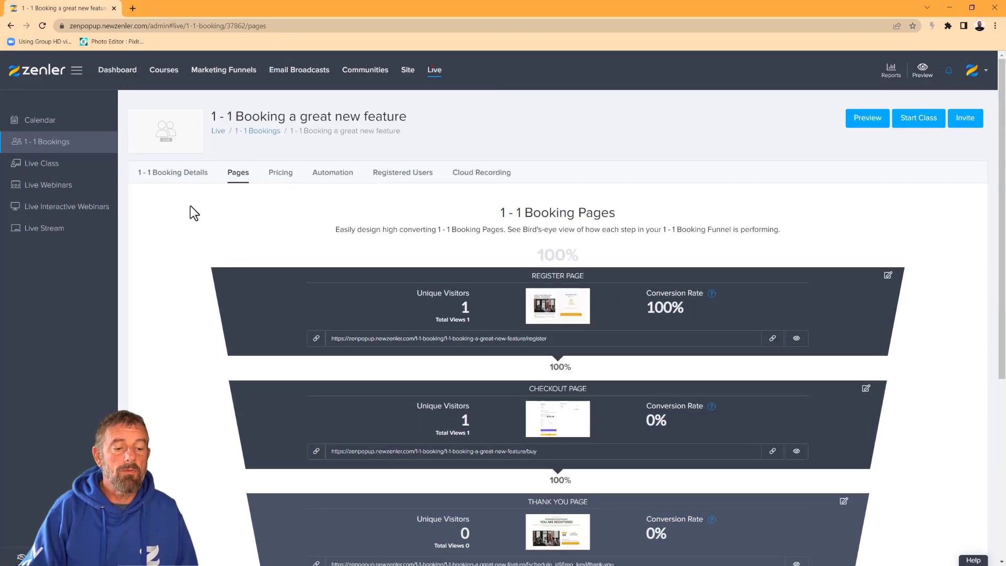
Copy the invite link from the booking's details and open it in a new incognito window.
{"action": "left_click", "coordinate": [178, 183]}
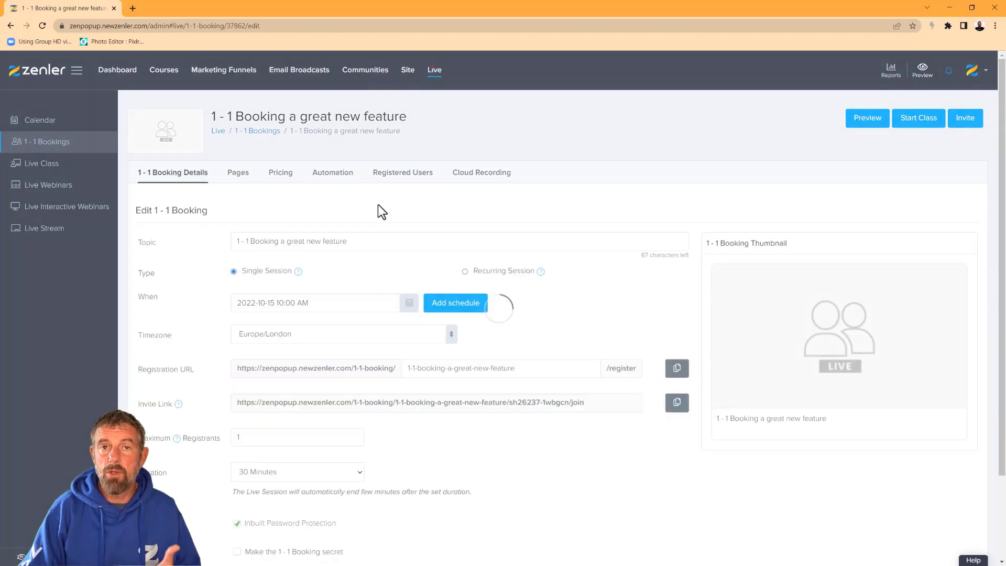
{"action": "left_click", "coordinate": [677, 402]}
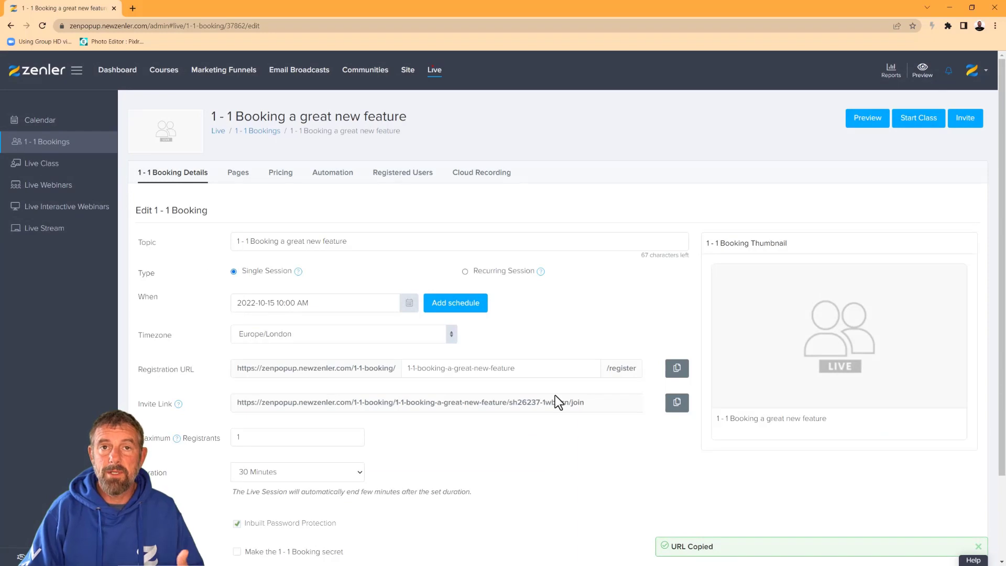
{"action": "left_click", "coordinate": [994, 25]}
{"action": "left_click", "coordinate": [942, 61]}
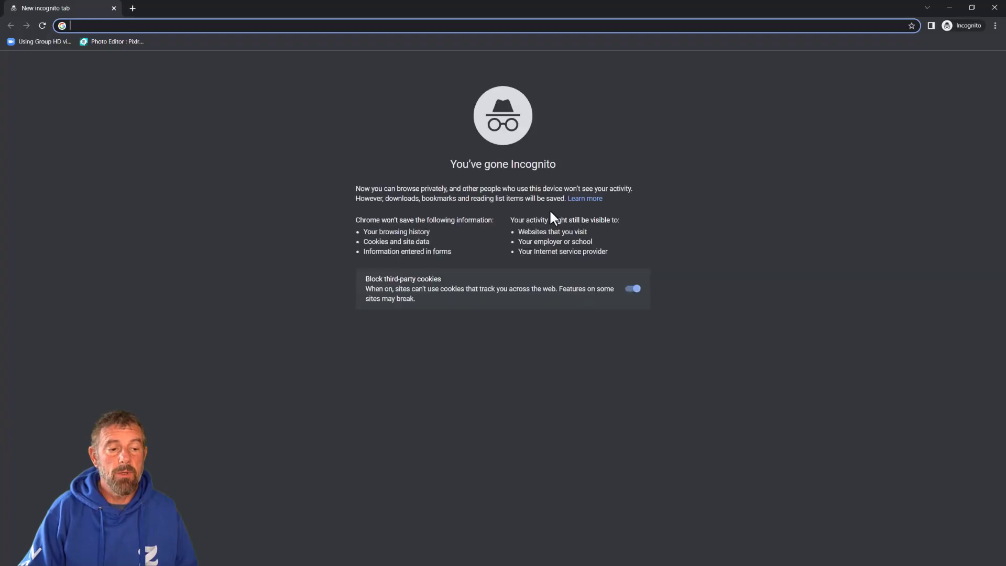
{"action": "key", "text": "ctrl+v"}
{"action": "key", "text": "Return"}
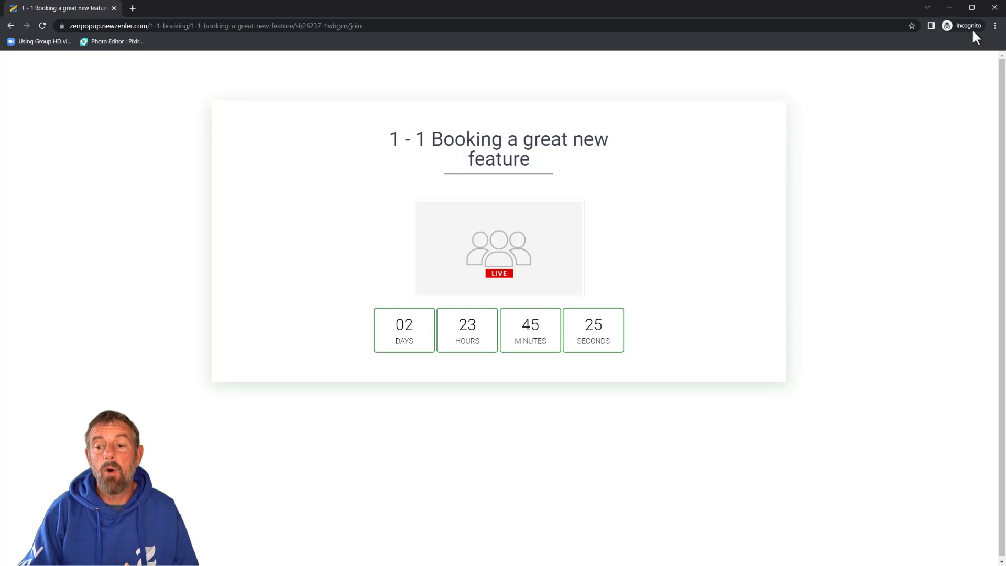
Leave the incognito window and check the 15 October booking's details in the live calendar.
{"action": "left_click", "coordinate": [994, 7]}
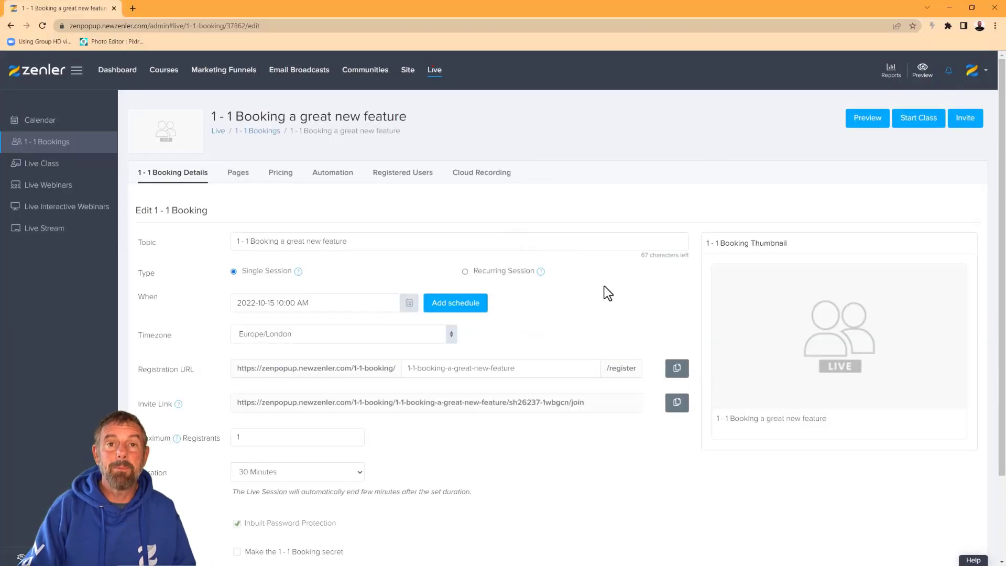
{"action": "left_click", "coordinate": [55, 125]}
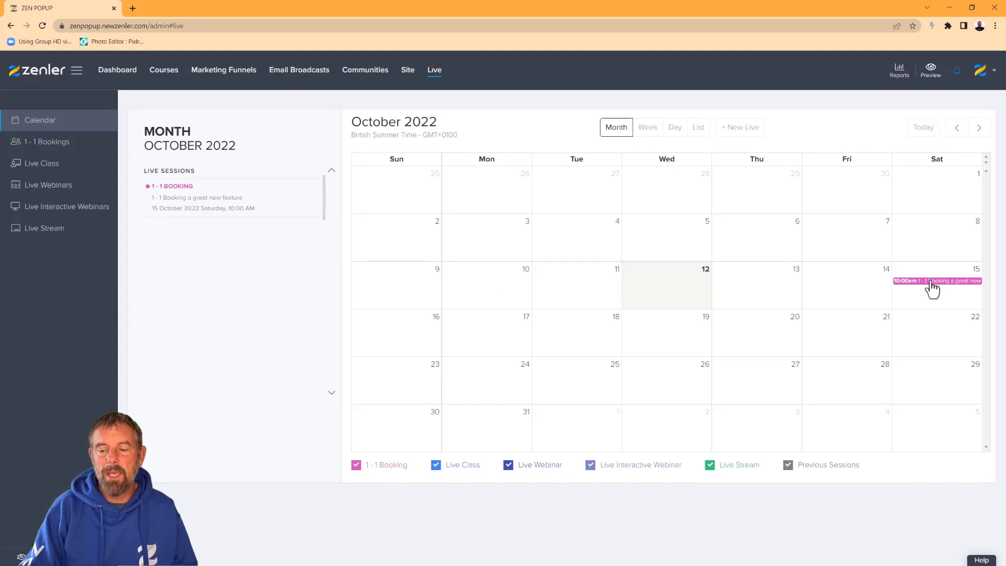
{"action": "left_click", "coordinate": [931, 282]}
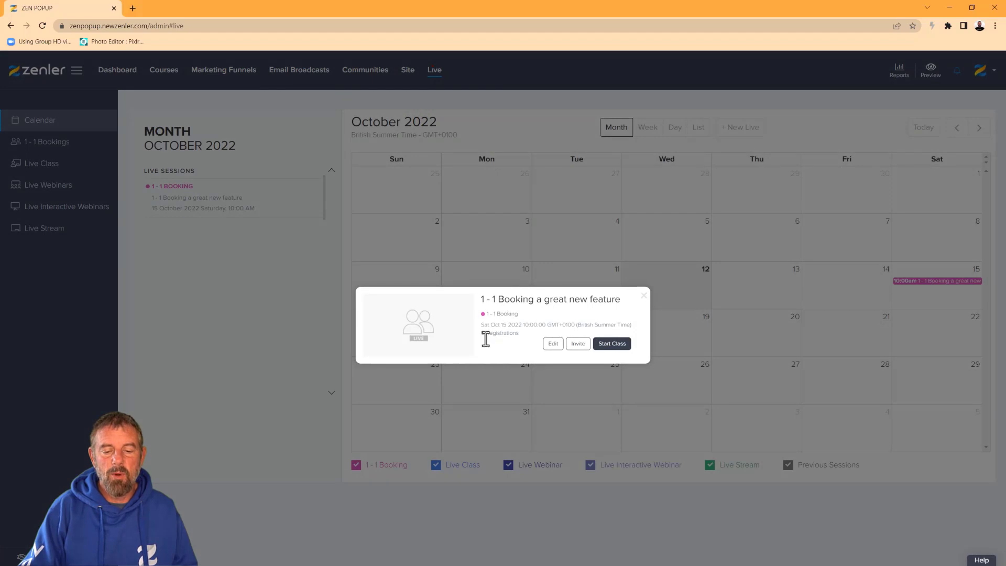
{"action": "left_click", "coordinate": [643, 296]}
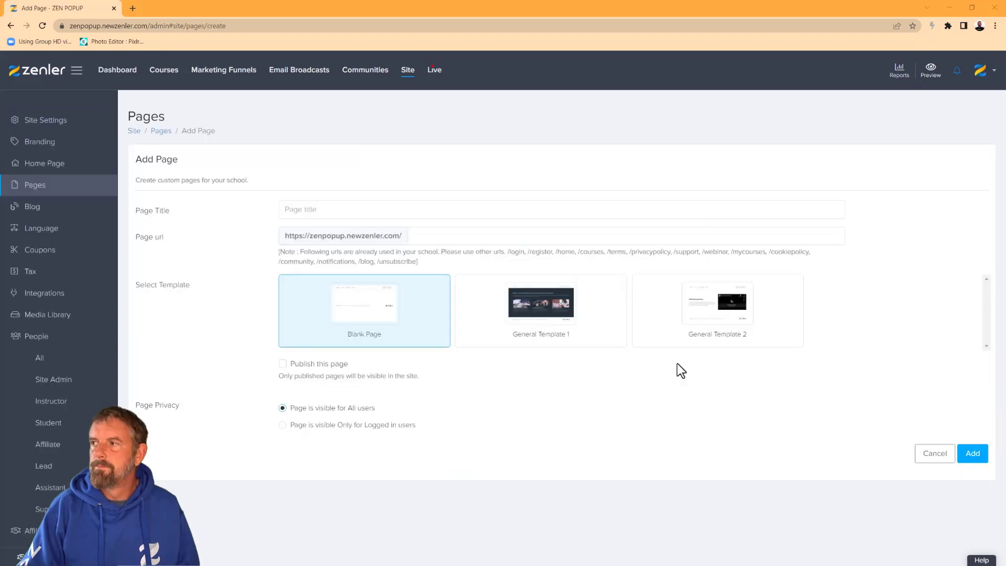
Enter 1-1 Booking as both the title and URL of the new blank page and enable publishing.
{"action": "left_click", "coordinate": [381, 211]}
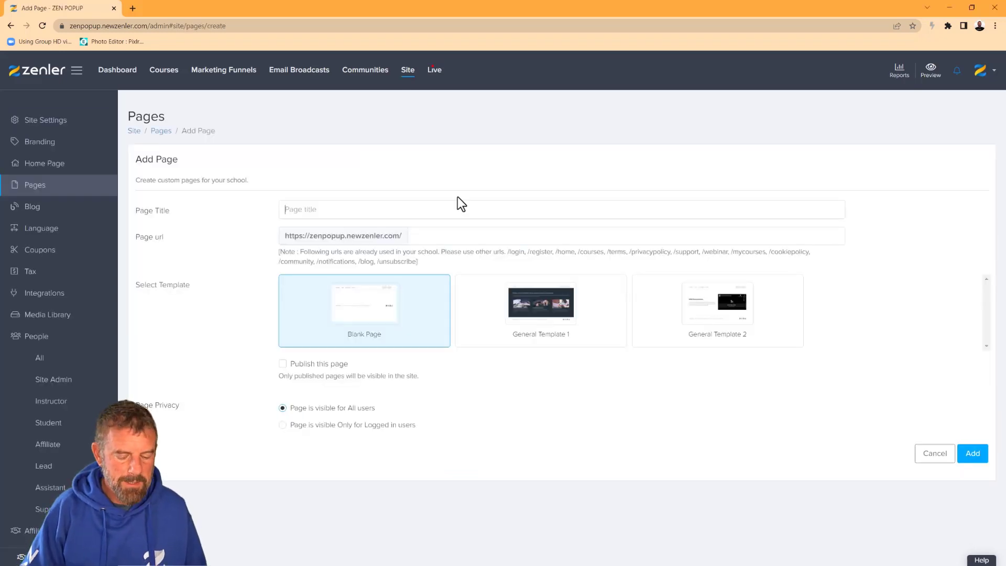
{"action": "type", "text": "1"}
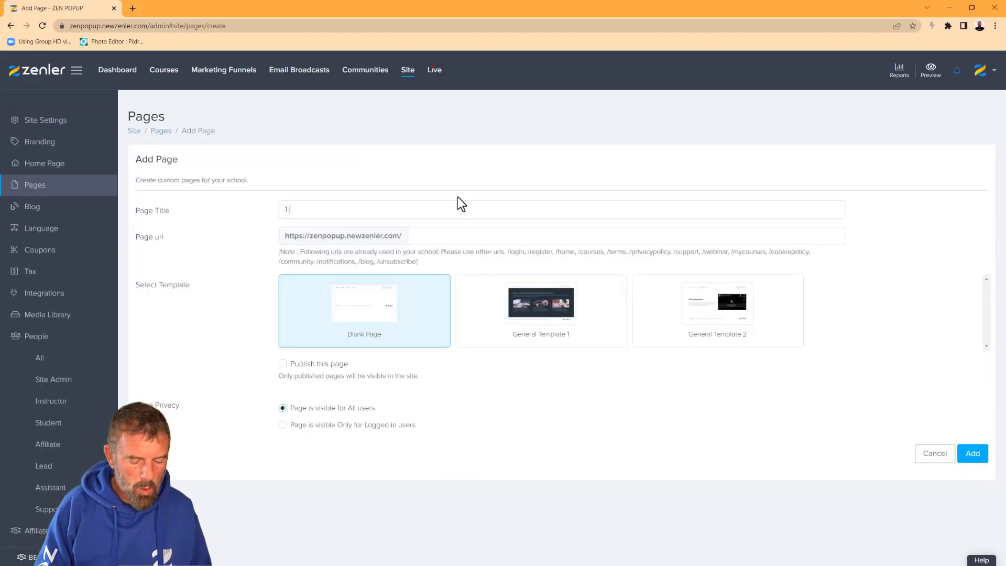
{"action": "type", "text": "-1 Booking"}
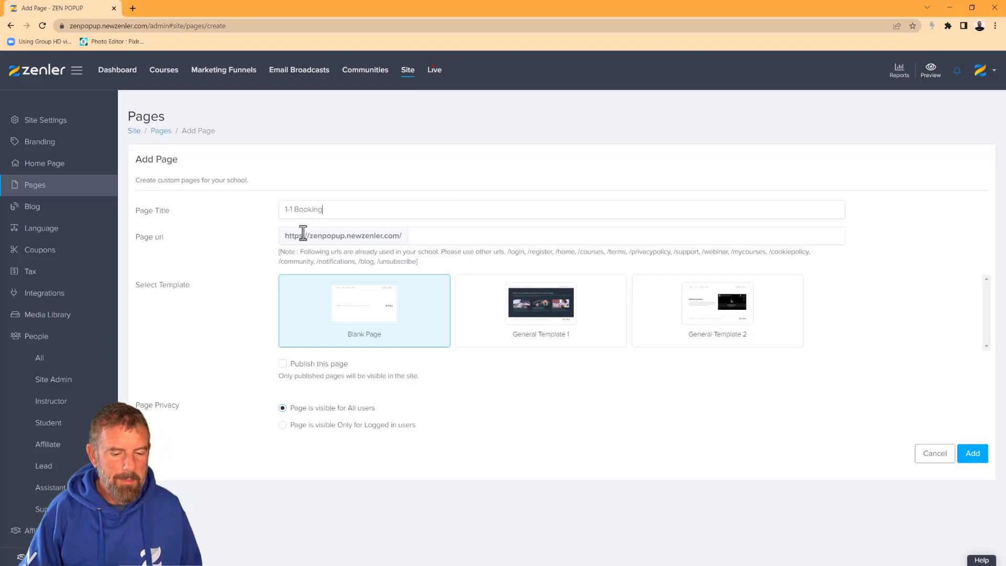
{"action": "triple_click", "coordinate": [293, 210]}
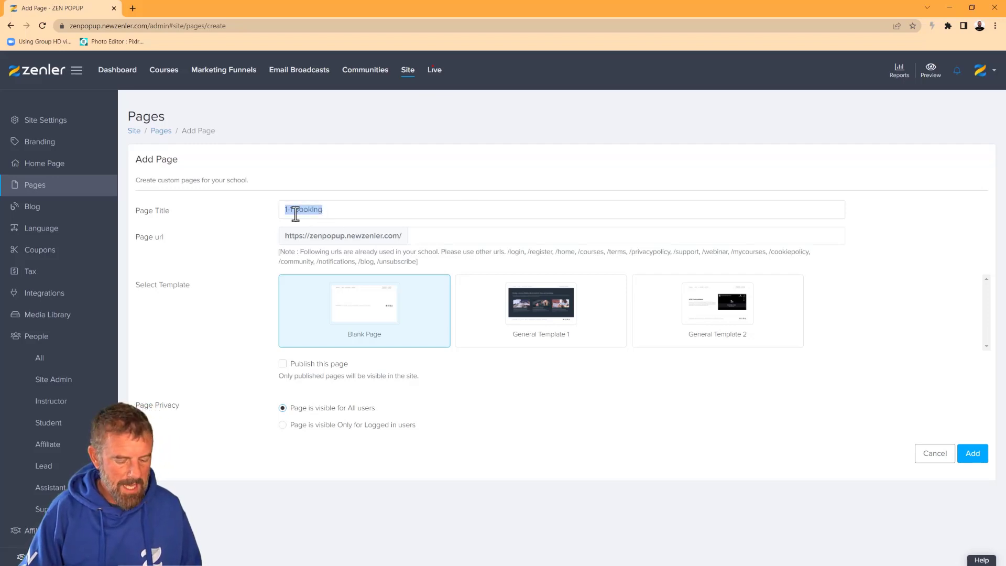
{"action": "left_click", "coordinate": [440, 236]}
{"action": "key", "text": "ctrl+v"}
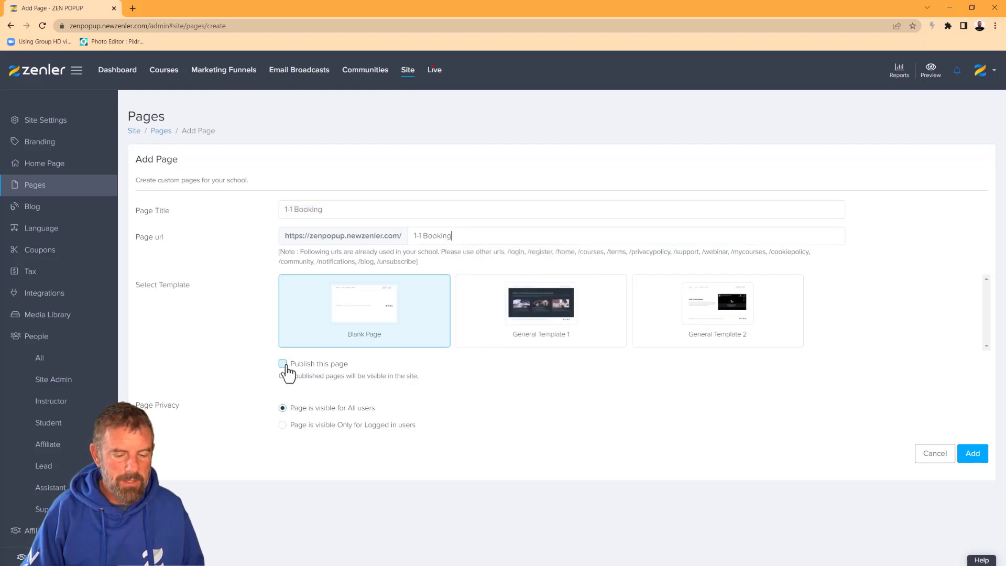
{"action": "left_click", "coordinate": [282, 365]}
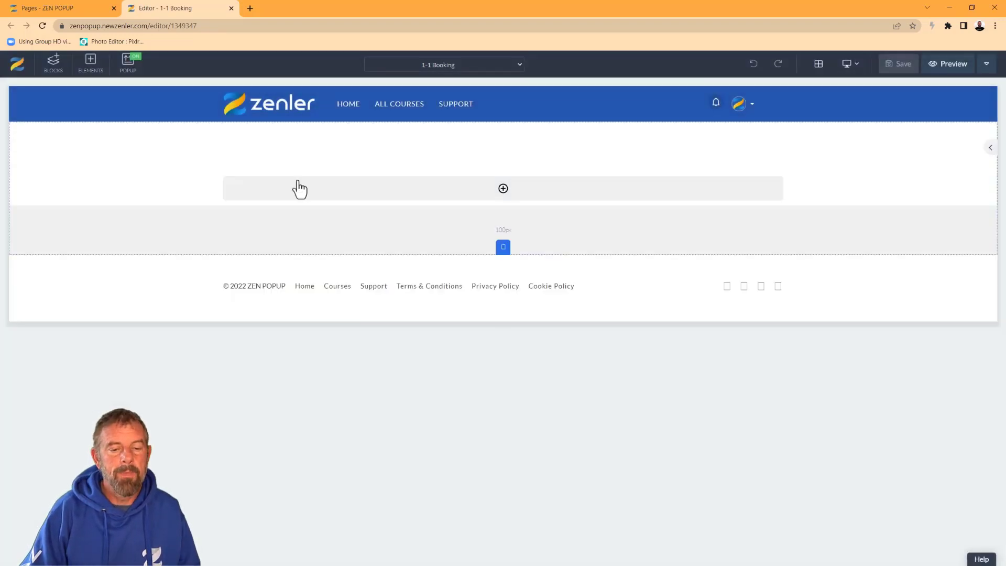
Add the Live Calendar block to the empty body of the 1-1 Booking page.
{"action": "left_click", "coordinate": [48, 64]}
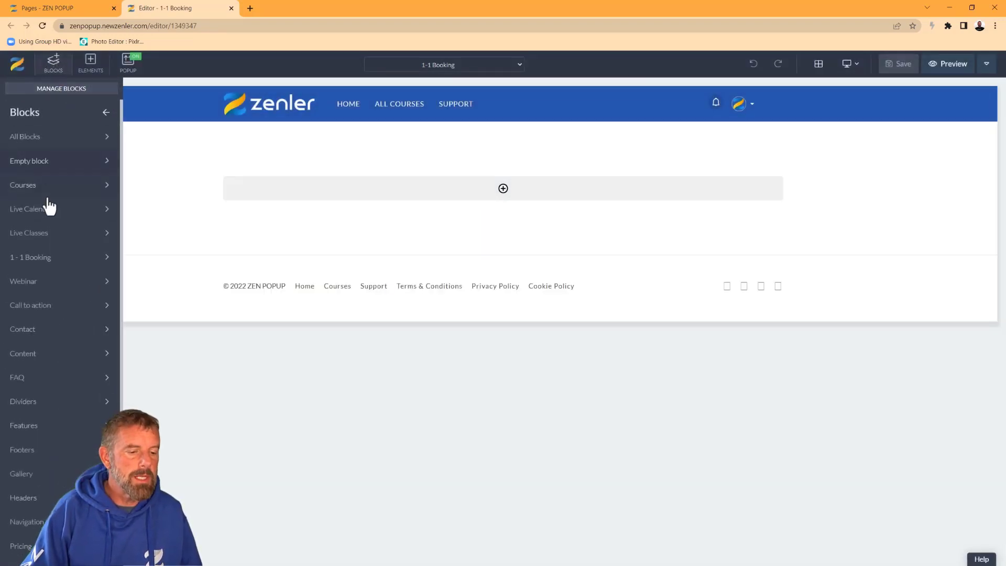
{"action": "left_click", "coordinate": [38, 210]}
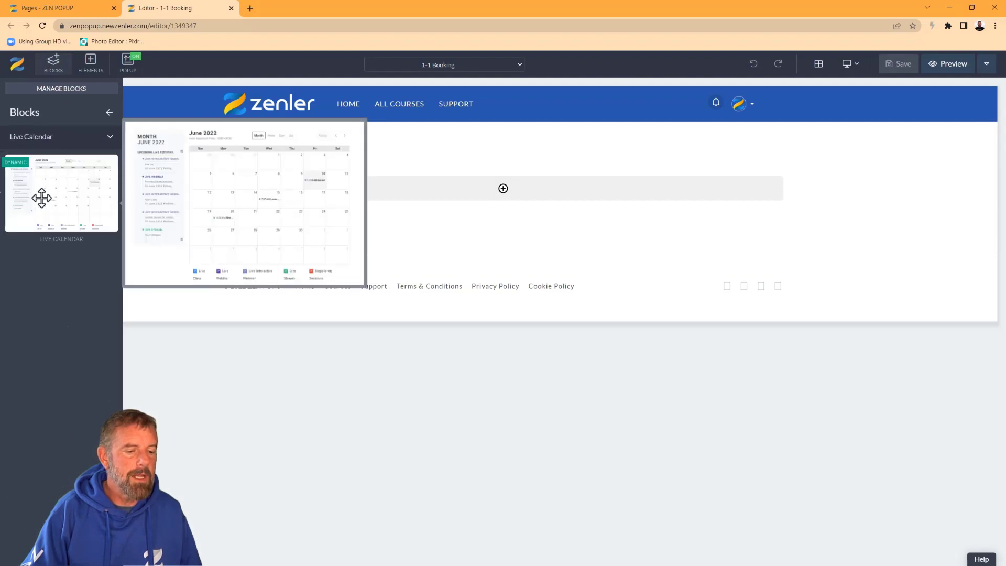
{"action": "left_click_drag", "start_coordinate": [40, 197], "coordinate": [343, 183]}
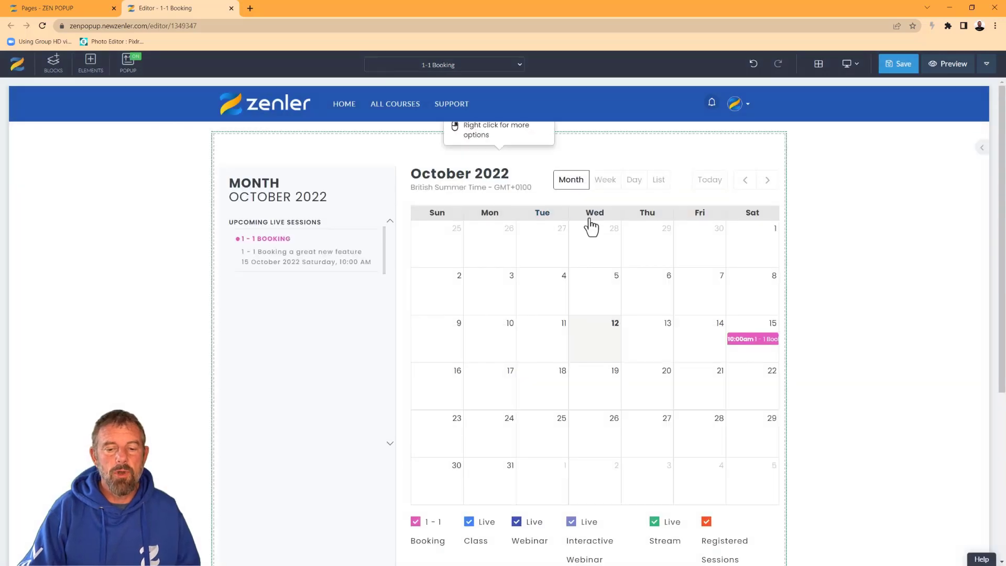
Accept the page's SEO settings as they are, then save and preview the page.
{"action": "left_click", "coordinate": [899, 66]}
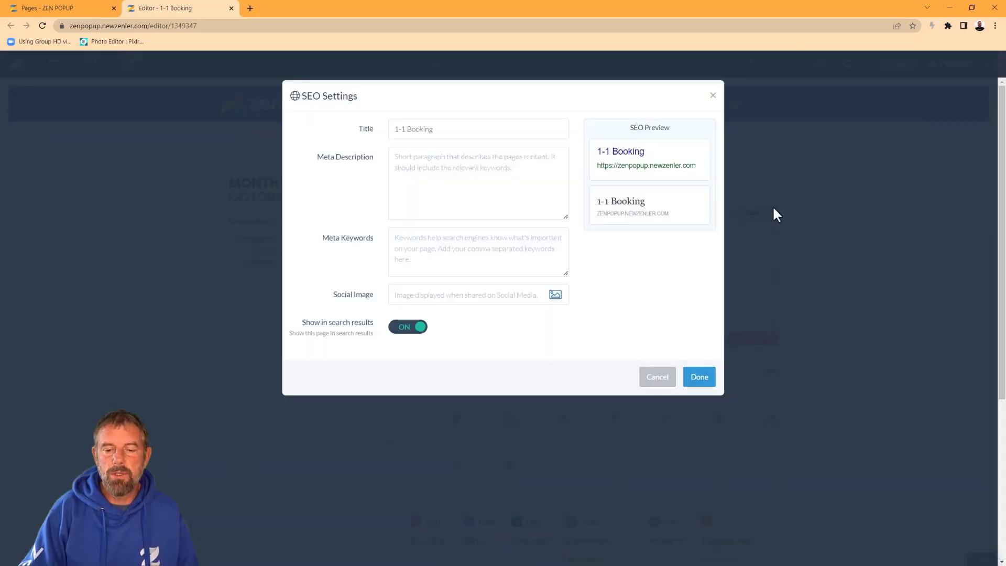
{"action": "left_click", "coordinate": [699, 378]}
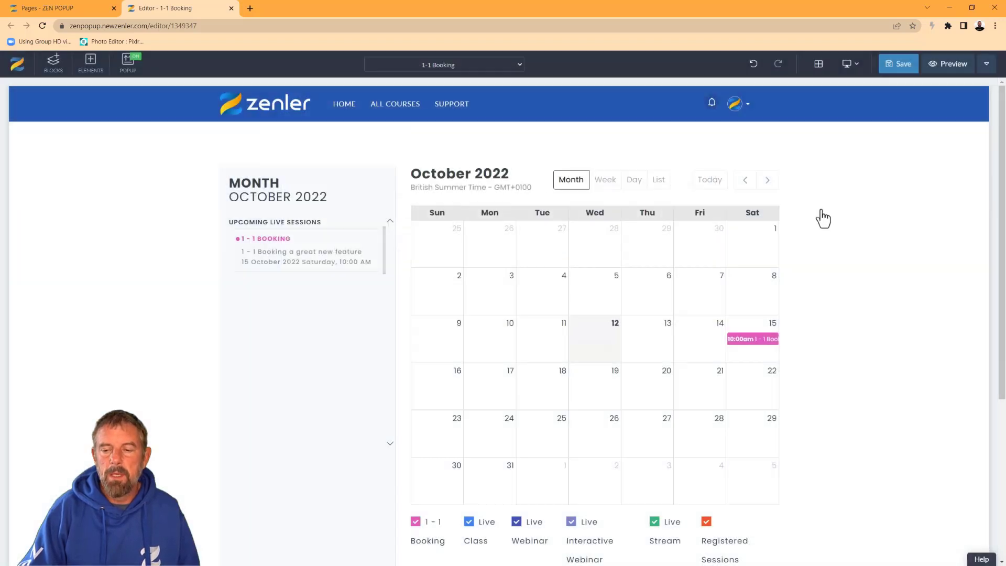
{"action": "left_click", "coordinate": [947, 68]}
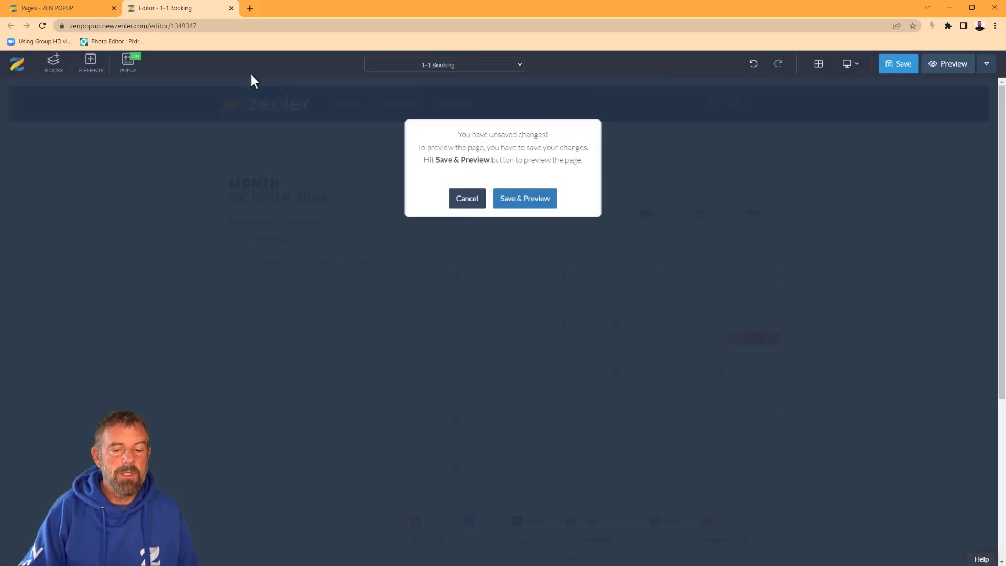
{"action": "left_click", "coordinate": [529, 199]}
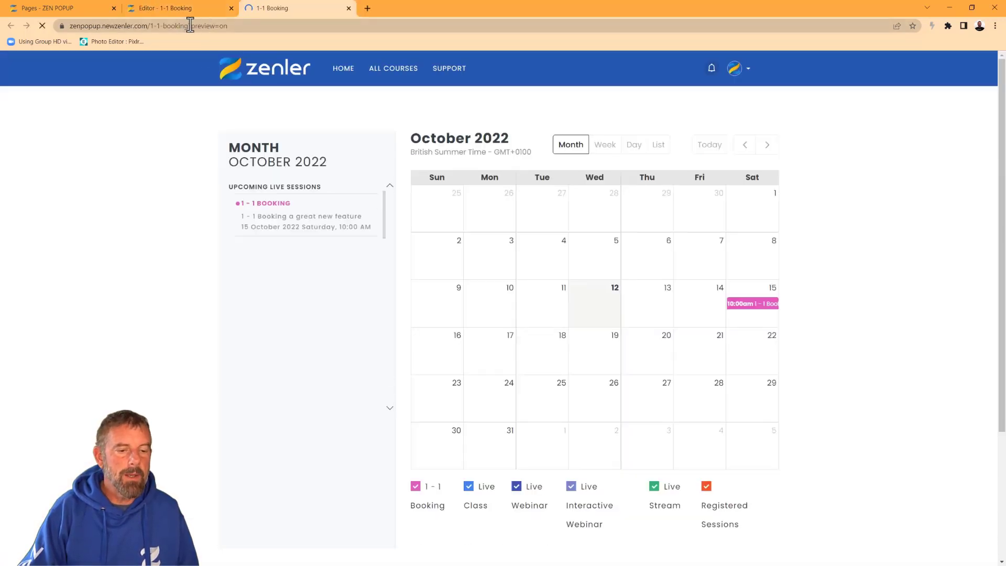
Copy the page's URL without the preview parameter and open it in a new incognito window.
{"action": "left_click_drag", "start_coordinate": [189, 25], "coordinate": [67, 26]}
{"action": "key", "text": "ctrl+c"}
{"action": "left_click", "coordinate": [258, 25]}
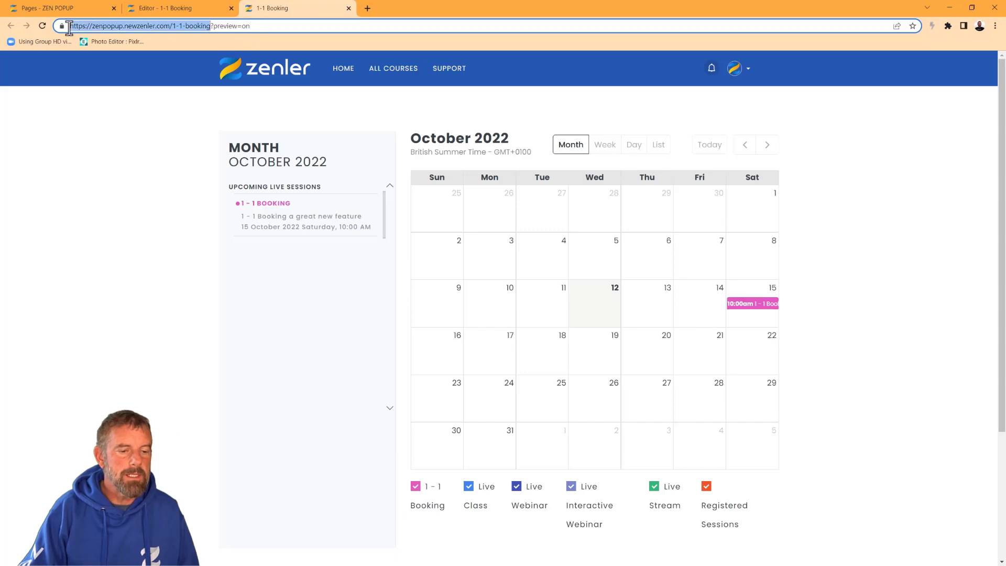
{"action": "left_click", "coordinate": [995, 25]}
{"action": "left_click", "coordinate": [931, 63]}
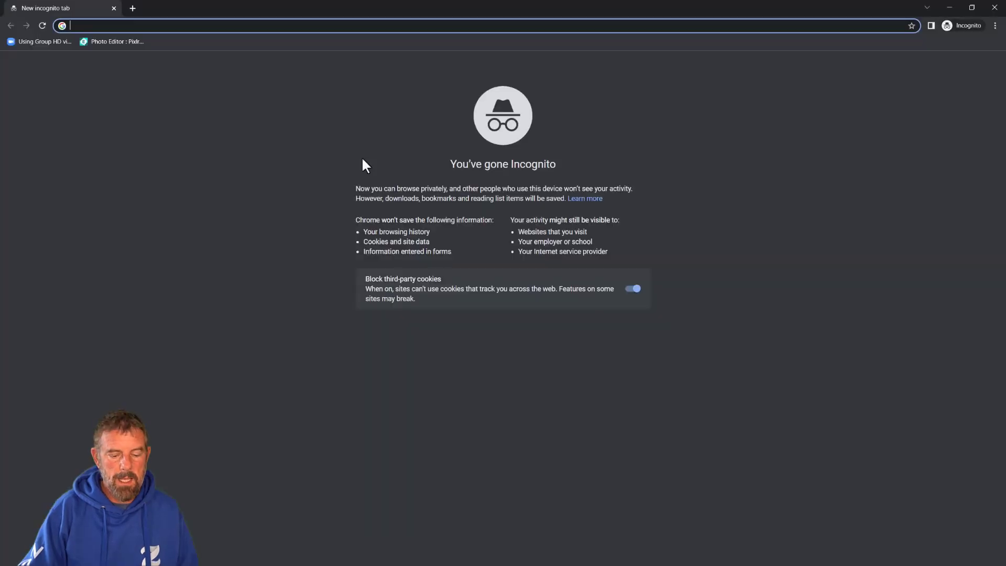
{"action": "key", "text": "ctrl+v"}
{"action": "key", "text": "Return"}
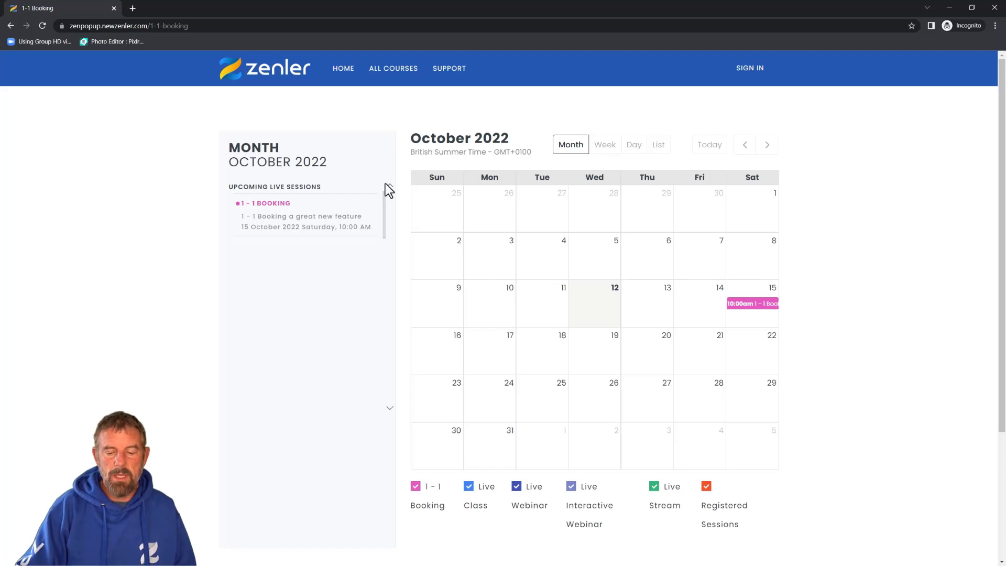
Open the 15 October booking's registration page from the public calendar and continue through Book Now to checkout.
{"action": "left_click", "coordinate": [746, 304]}
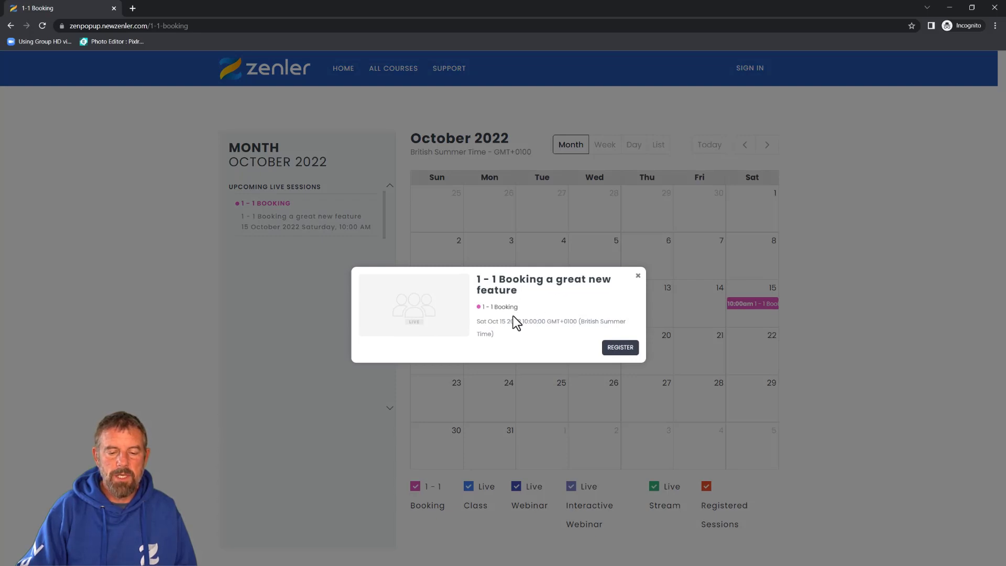
{"action": "left_click", "coordinate": [623, 349]}
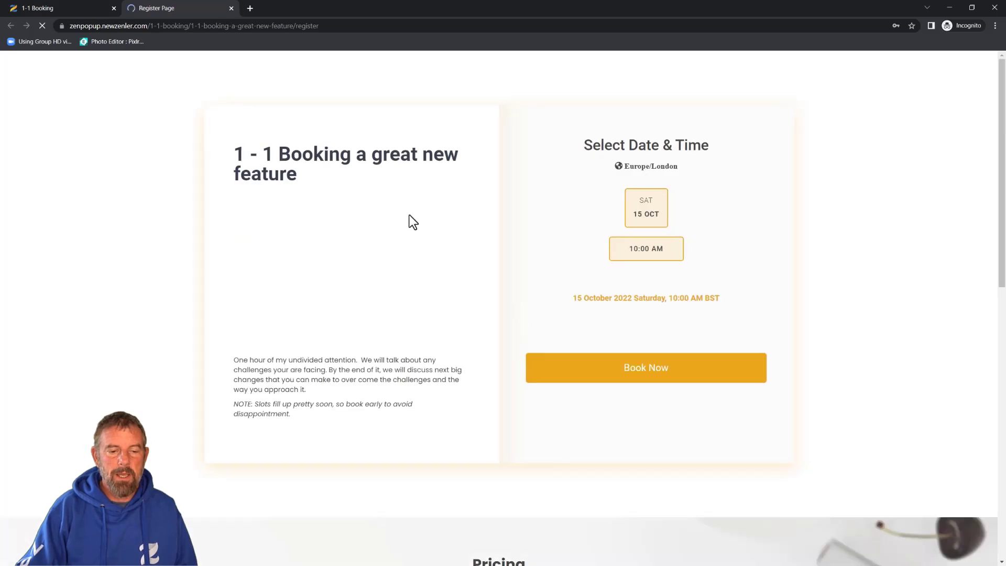
{"action": "left_click", "coordinate": [637, 373]}
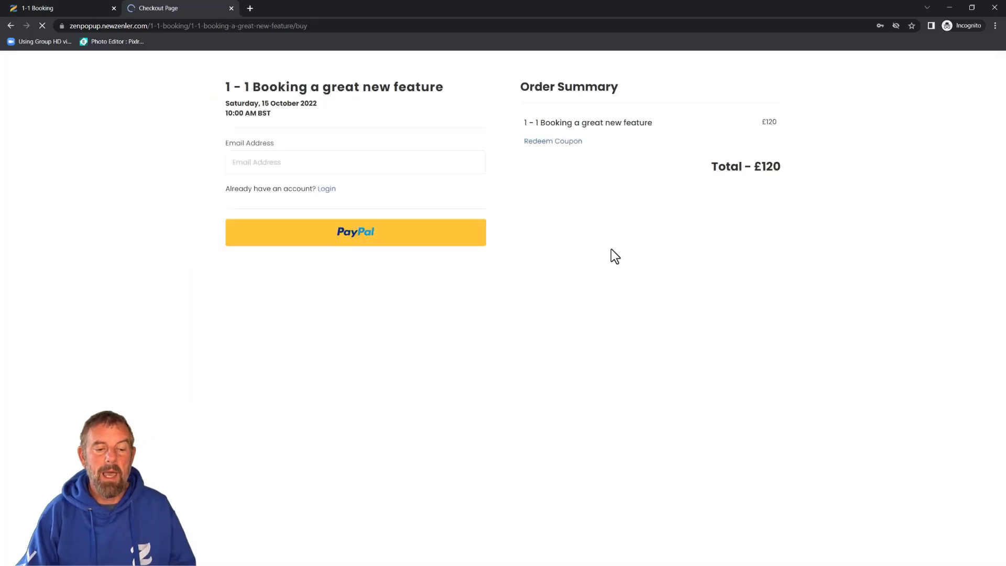